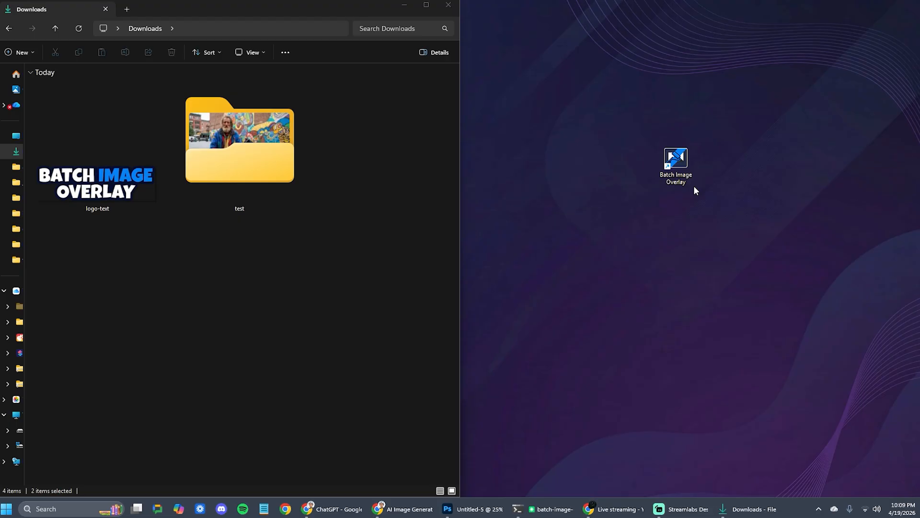
Open Batch Image Overlay beside the file window and add the ice-cream image from the test folder for processing.
{"action": "double_click", "coordinate": [682, 162]}
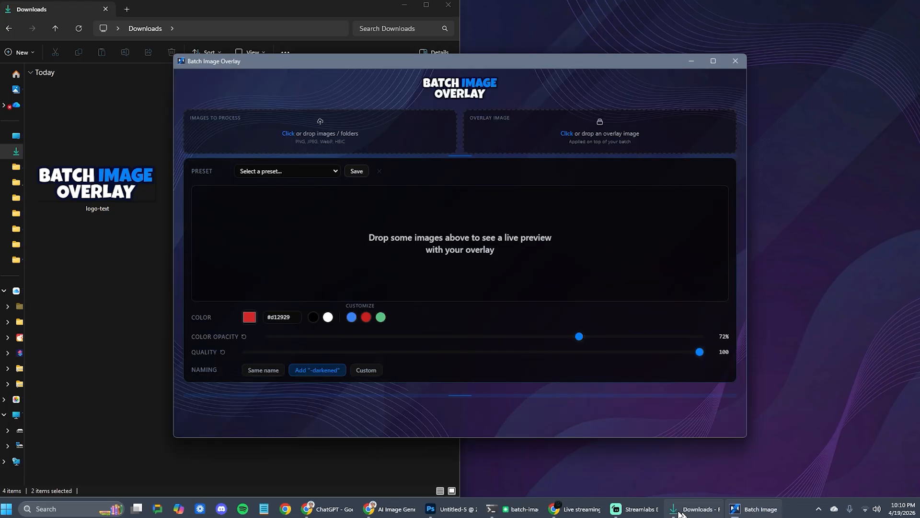
{"action": "left_click_drag", "start_coordinate": [501, 66], "coordinate": [399, 32]}
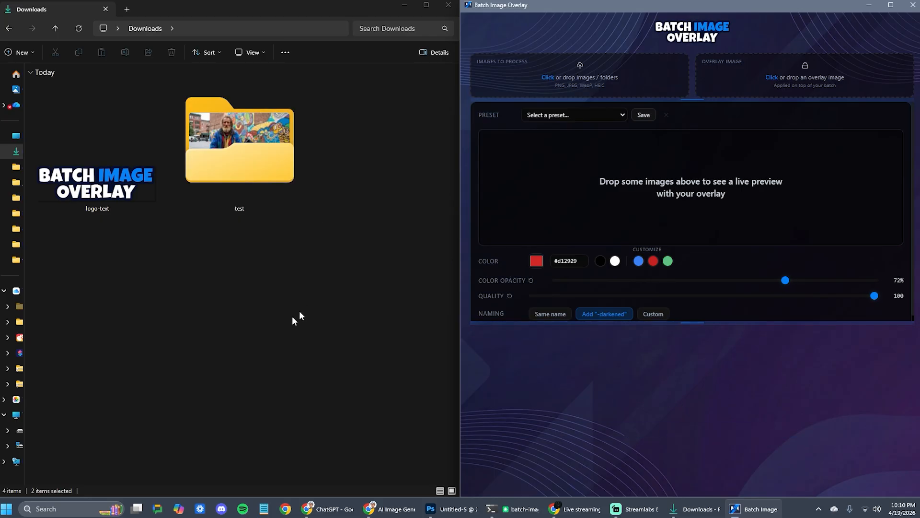
{"action": "double_click", "coordinate": [263, 136]}
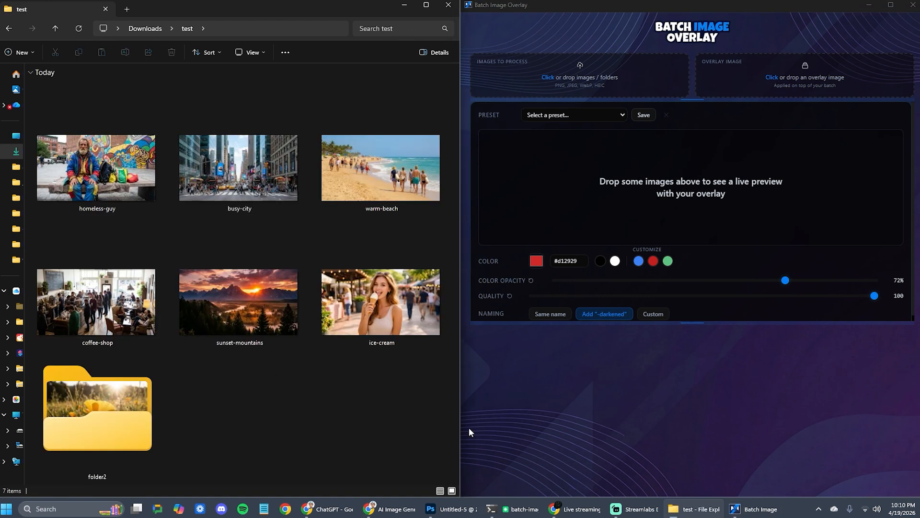
{"action": "left_click_drag", "start_coordinate": [375, 299], "coordinate": [587, 85]}
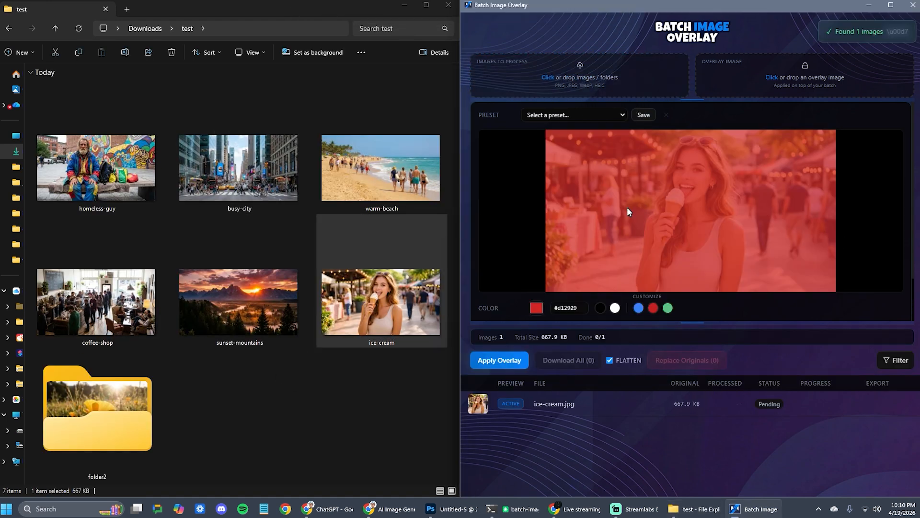
Load the 50% Black preset, enlarge the settings area and set the color opacity to 75%.
{"action": "left_click", "coordinate": [605, 114]}
{"action": "left_click", "coordinate": [559, 151]}
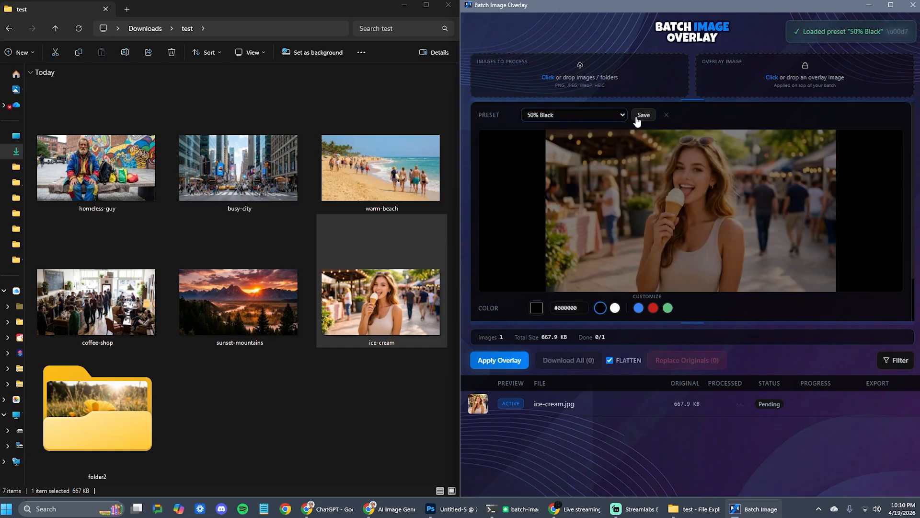
{"action": "left_click_drag", "start_coordinate": [717, 322], "coordinate": [718, 412]}
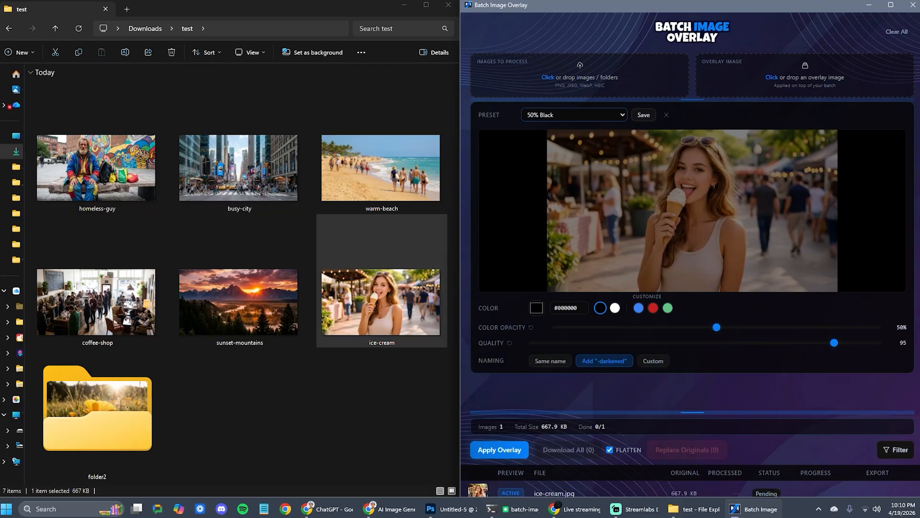
{"action": "left_click_drag", "start_coordinate": [652, 327], "coordinate": [798, 329]}
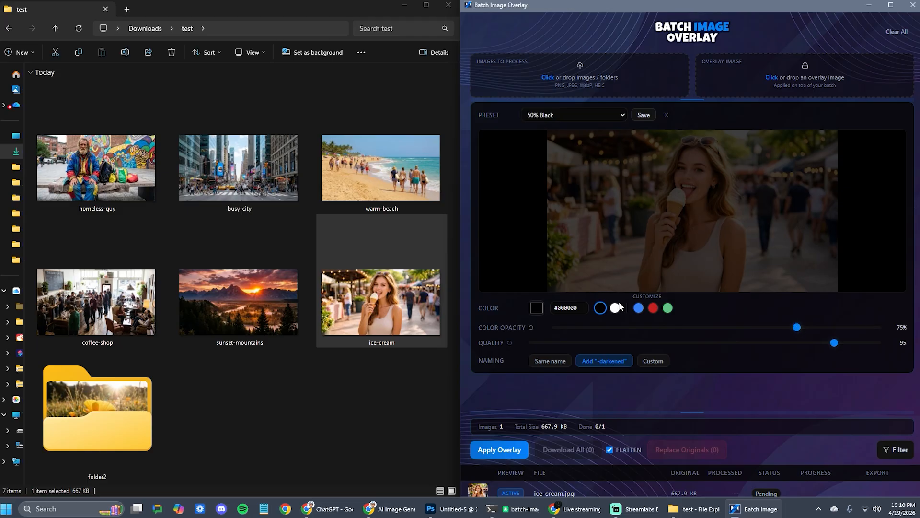
Customize the blue color swatch to RGB 16, 68, 152 and set the color opacity to 69%.
{"action": "left_click", "coordinate": [640, 311]}
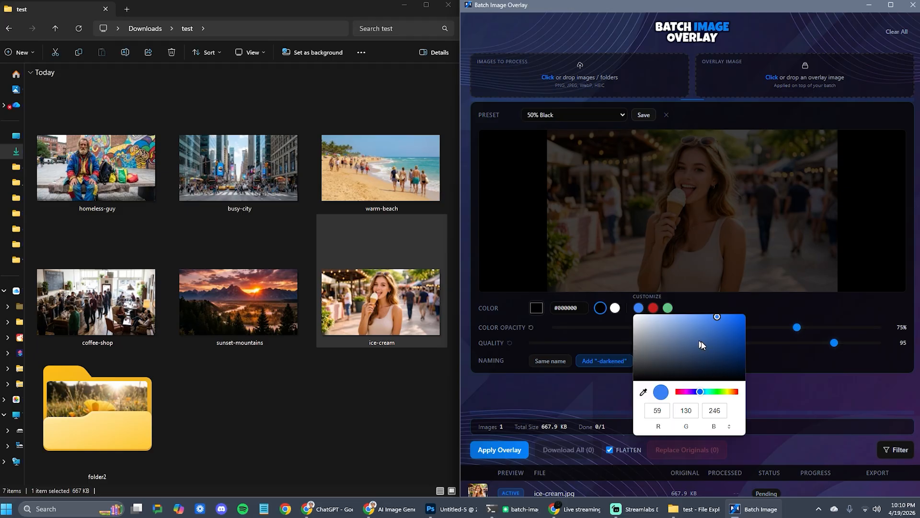
{"action": "left_click", "coordinate": [729, 330]}
{"action": "mouse_move", "coordinate": [730, 330]}
{"action": "left_mouse_down"}
{"action": "mouse_move", "coordinate": [712, 332]}
{"action": "mouse_move", "coordinate": [723, 331]}
{"action": "mouse_move", "coordinate": [730, 349]}
{"action": "mouse_move", "coordinate": [732, 341]}
{"action": "left_mouse_up"}
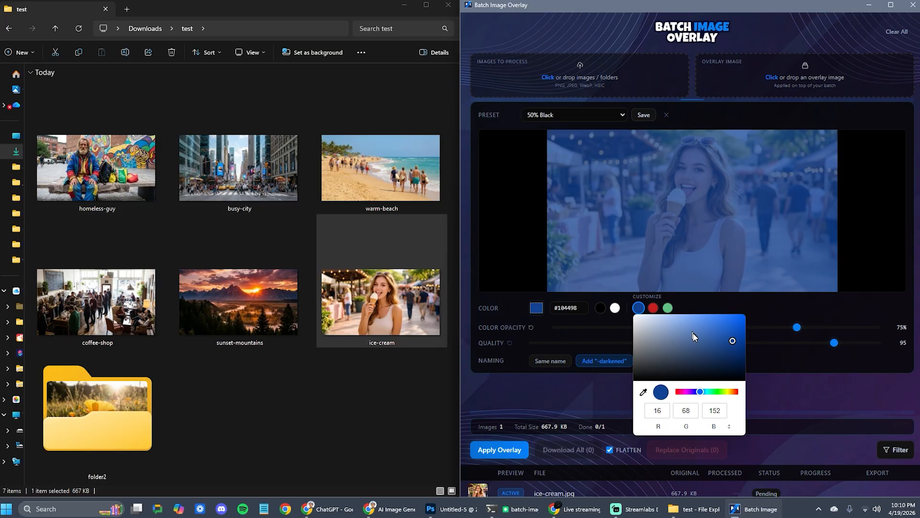
{"action": "left_click", "coordinate": [815, 385]}
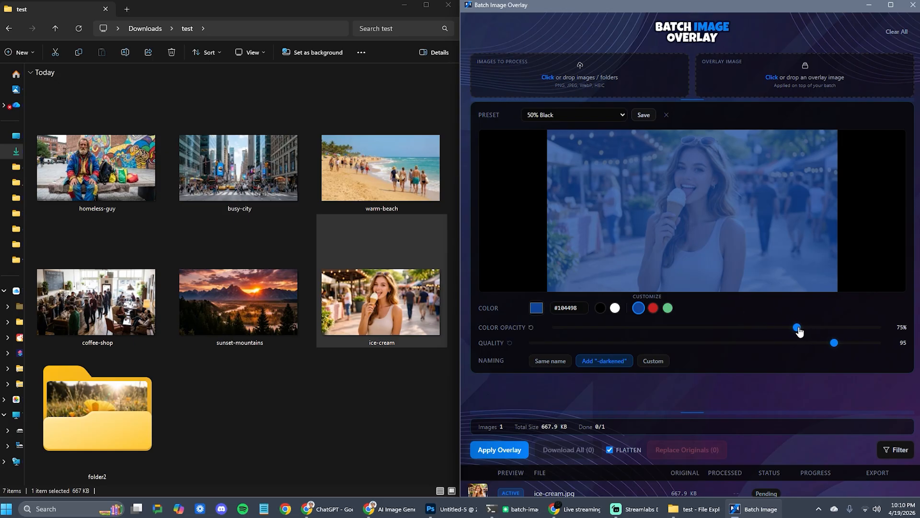
{"action": "mouse_move", "coordinate": [797, 328]}
{"action": "left_mouse_down"}
{"action": "mouse_move", "coordinate": [773, 329]}
{"action": "mouse_move", "coordinate": [781, 327]}
{"action": "left_mouse_up"}
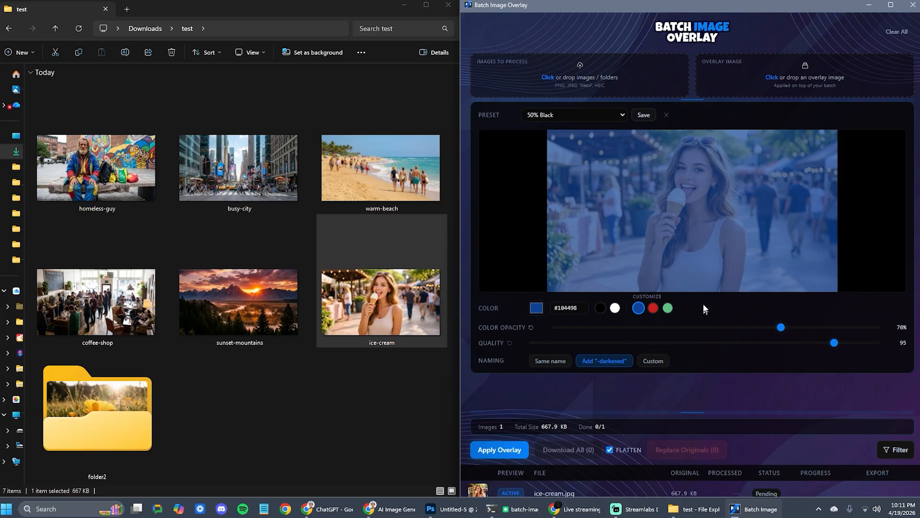
{"action": "mouse_move", "coordinate": [789, 333]}
{"action": "left_mouse_down"}
{"action": "mouse_move", "coordinate": [820, 329]}
{"action": "mouse_move", "coordinate": [779, 340]}
{"action": "left_mouse_up"}
{"action": "left_click", "coordinate": [643, 116]}
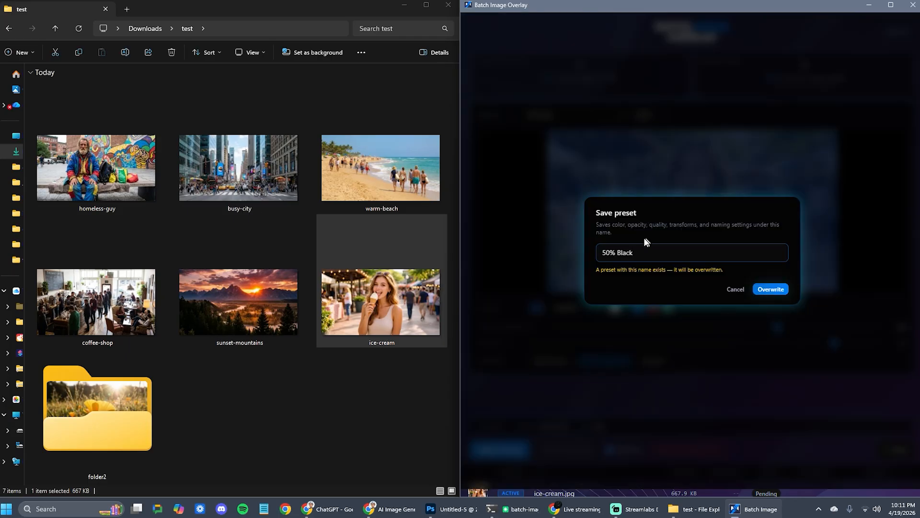
{"action": "key", "text": "Return"}
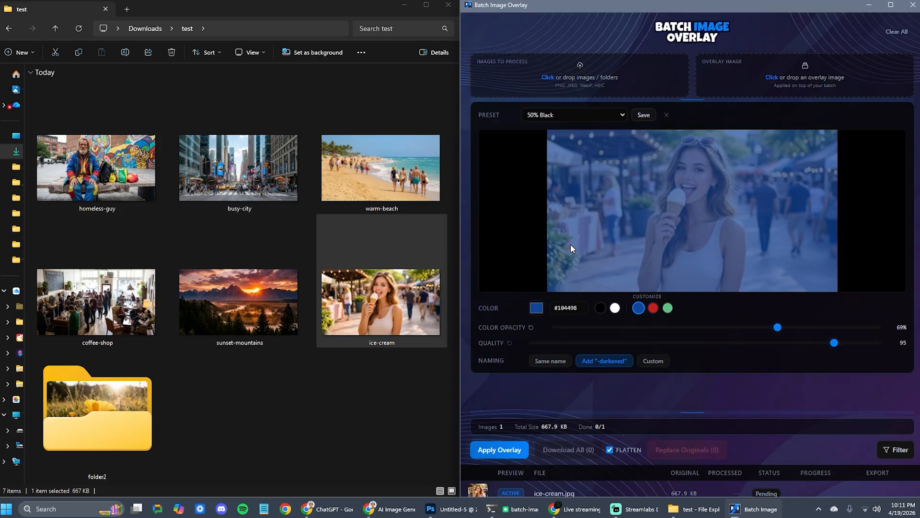
{"action": "left_click", "coordinate": [646, 120]}
{"action": "key", "text": "ctrl+shift+Left"}
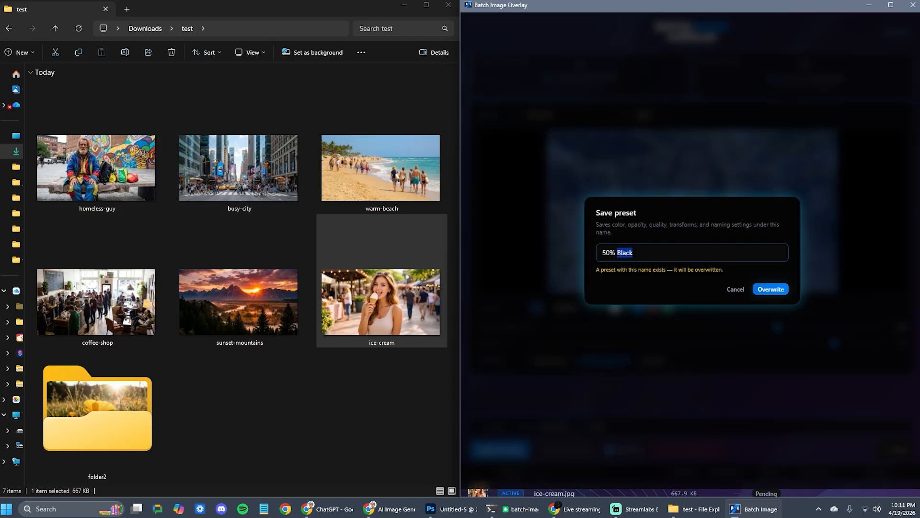
{"action": "key", "text": "ctrl+shift+Left"}
{"action": "key", "text": "BackSpace"}
{"action": "type", "text": "blue"}
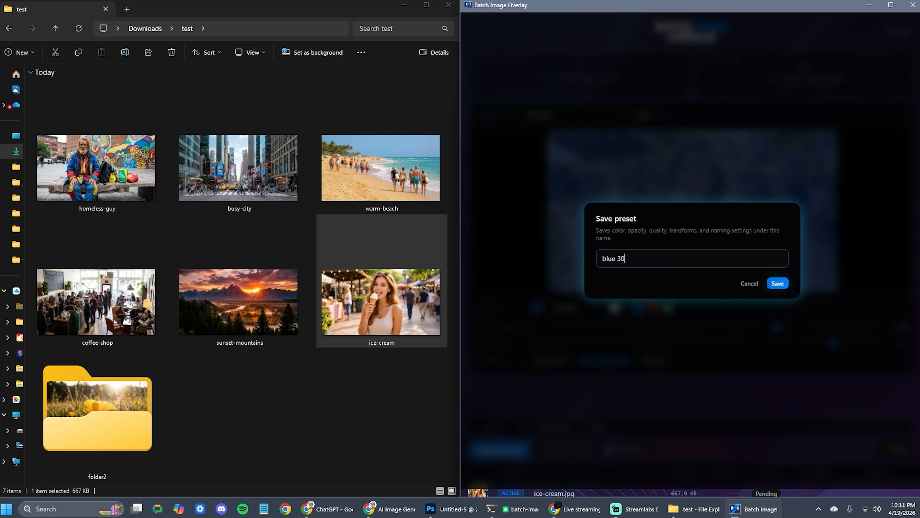
{"action": "left_click", "coordinate": [748, 283]}
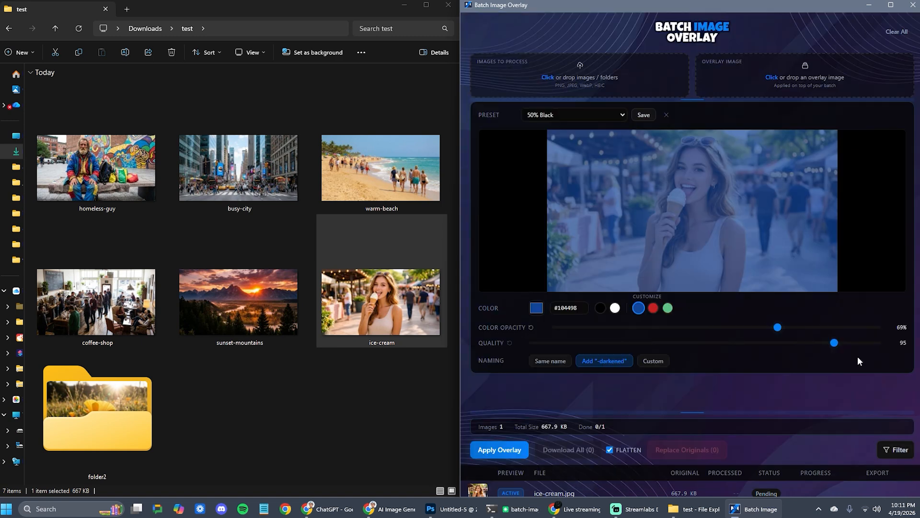
{"action": "left_click", "coordinate": [643, 116]}
{"action": "left_click_drag", "start_coordinate": [635, 253], "coordinate": [569, 254]}
Save the current overlay settings as a new preset named "blue 69% johnson".
{"action": "left_click", "coordinate": [635, 116]}
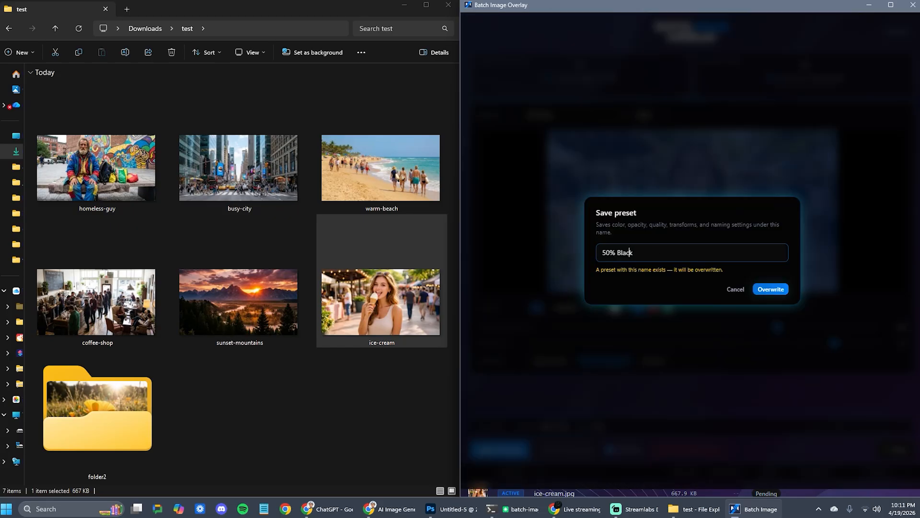
{"action": "key", "text": "ctrl+a"}
{"action": "type", "text": "b"}
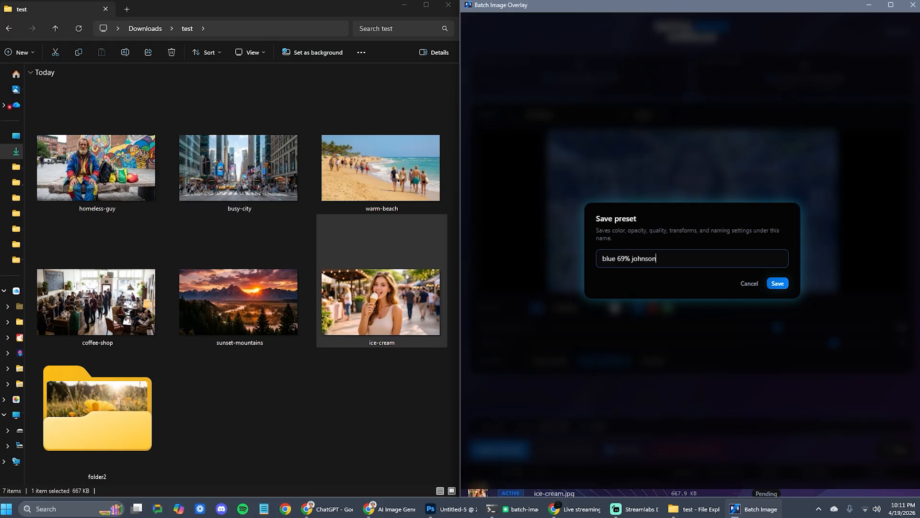
{"action": "left_click", "coordinate": [777, 284]}
Restart Batch Image Overlay beside the file window and add the warm-beach image for processing.
{"action": "left_click", "coordinate": [913, 6]}
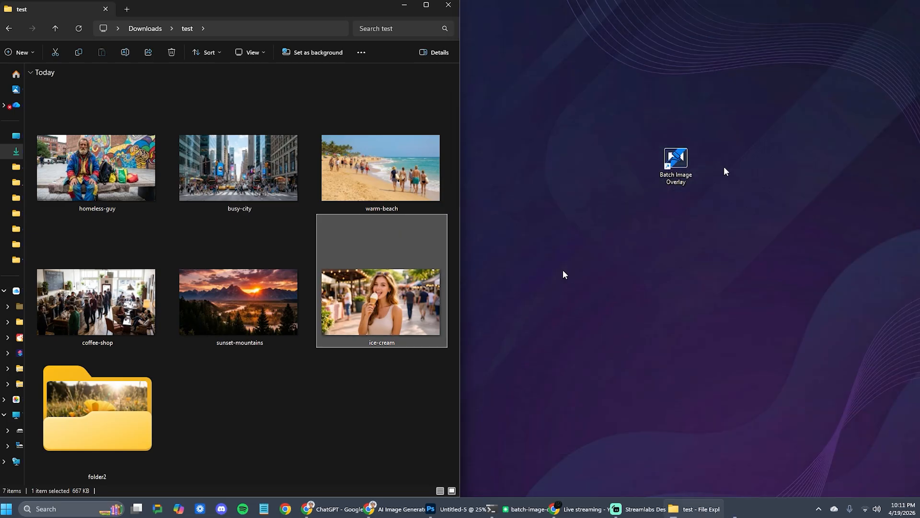
{"action": "double_click", "coordinate": [676, 161]}
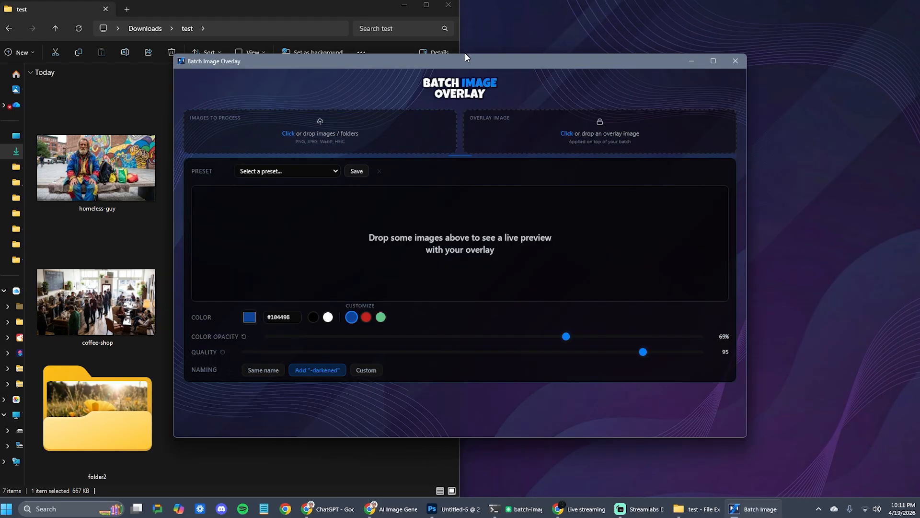
{"action": "left_click_drag", "start_coordinate": [465, 57], "coordinate": [398, 24]}
{"action": "left_click_drag", "start_coordinate": [381, 168], "coordinate": [638, 89]}
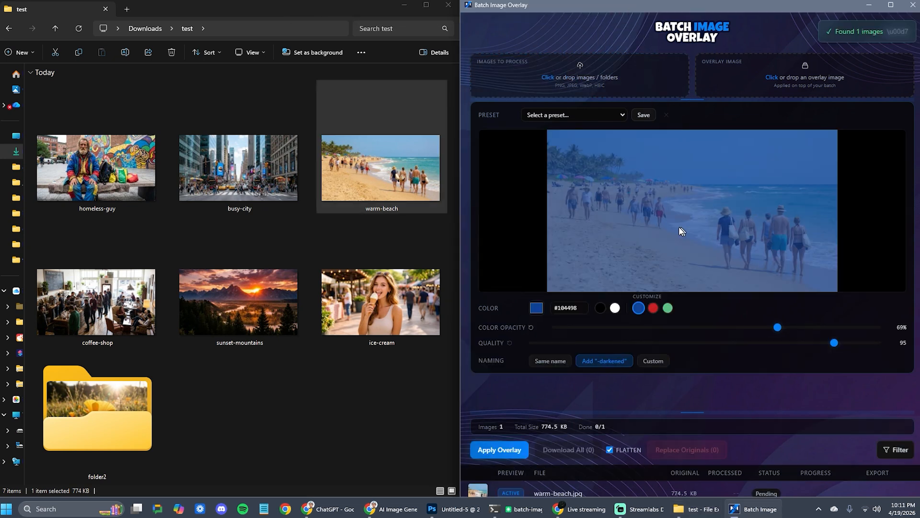
Try the 50% Black and Red presets on the beach image and finish with the "blue 69% johnson" preset loaded.
{"action": "left_click", "coordinate": [610, 114]}
{"action": "left_click", "coordinate": [560, 150]}
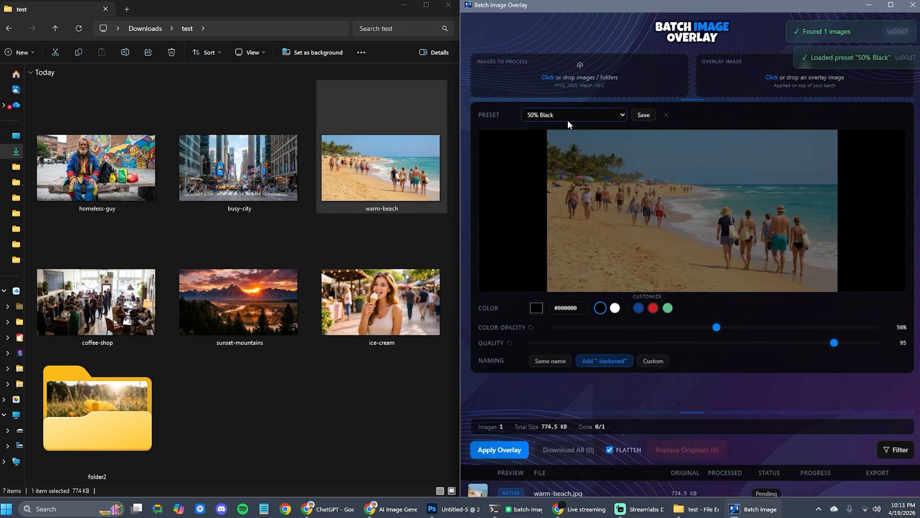
{"action": "left_click", "coordinate": [568, 115]}
{"action": "left_click", "coordinate": [556, 145]}
{"action": "left_click", "coordinate": [559, 114]}
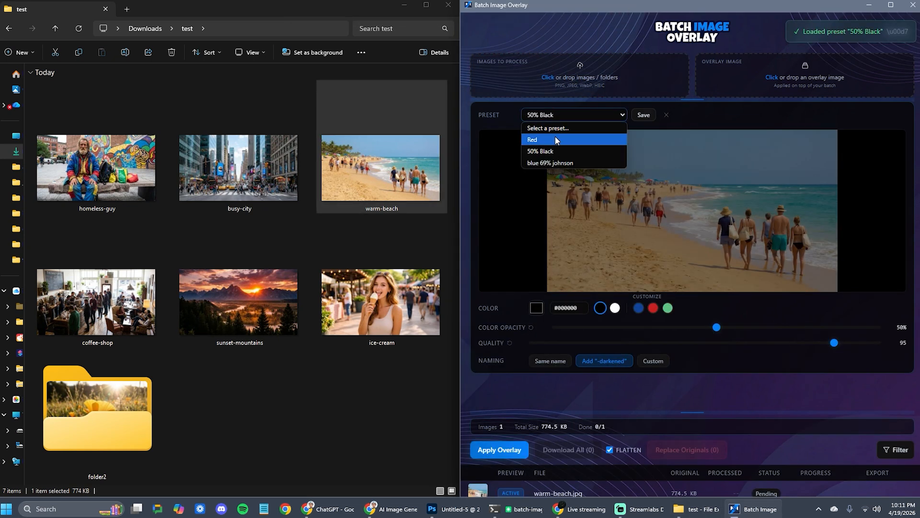
{"action": "left_click", "coordinate": [555, 139]}
{"action": "left_click", "coordinate": [558, 116]}
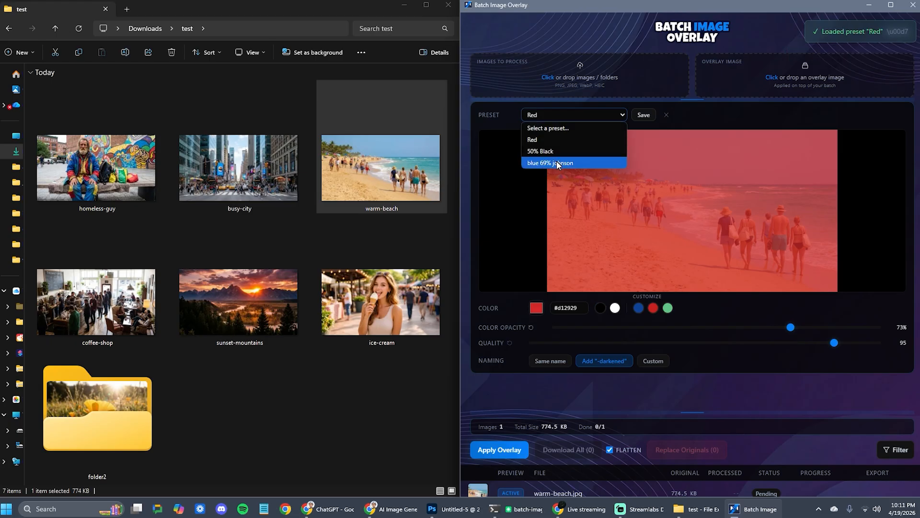
{"action": "left_click", "coordinate": [558, 163]}
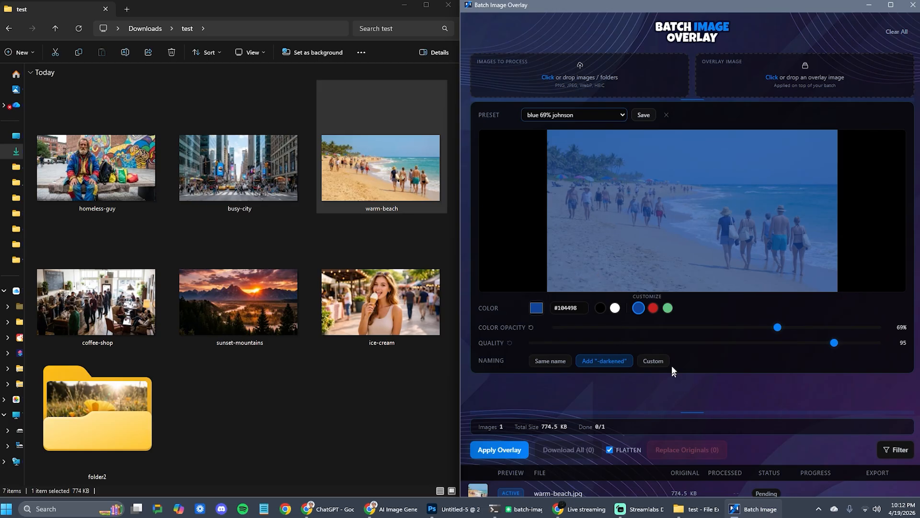
Add logo-text from Downloads as the overlay image and move it toward the photo's upper-left area, about -26% X and -23% Y.
{"action": "left_click", "coordinate": [53, 30]}
{"action": "left_click_drag", "start_coordinate": [94, 159], "coordinate": [807, 77]}
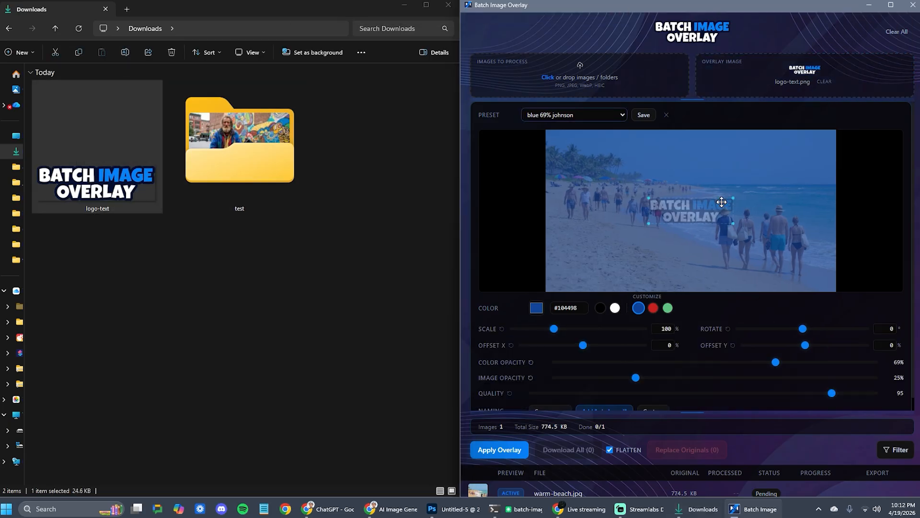
{"action": "left_click_drag", "start_coordinate": [721, 202], "coordinate": [613, 174]}
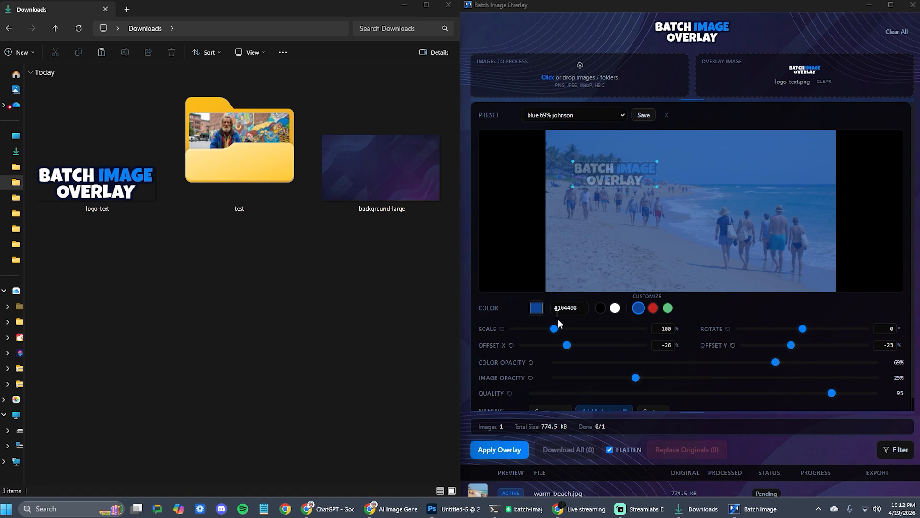
Enlarge the settings area and lower the color opacity to 0%.
{"action": "scroll", "coordinate": [570, 373], "scroll_direction": "down", "scroll_amount": 1}
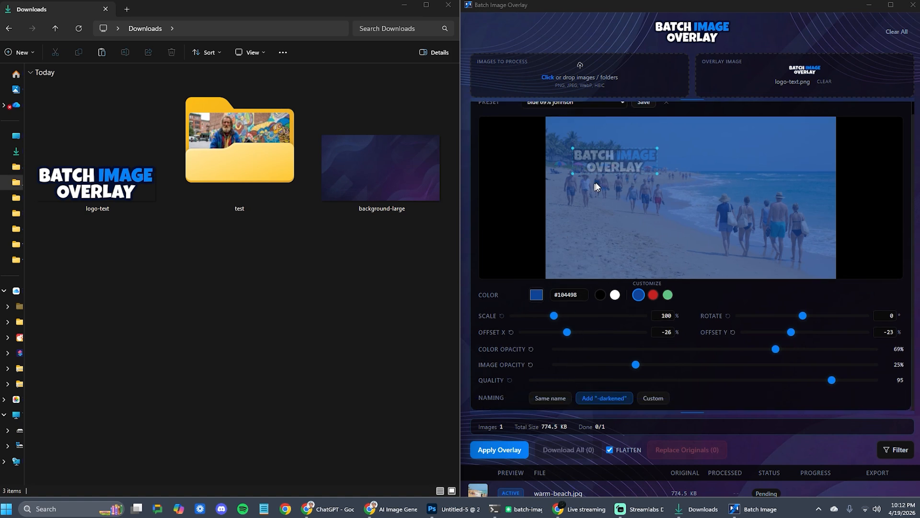
{"action": "left_click", "coordinate": [583, 213]}
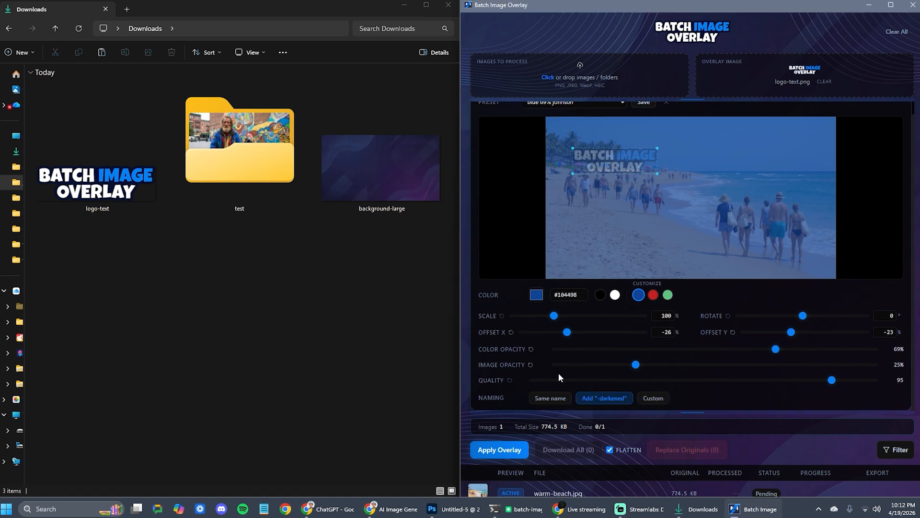
{"action": "scroll", "coordinate": [695, 415], "scroll_direction": "up", "scroll_amount": 1}
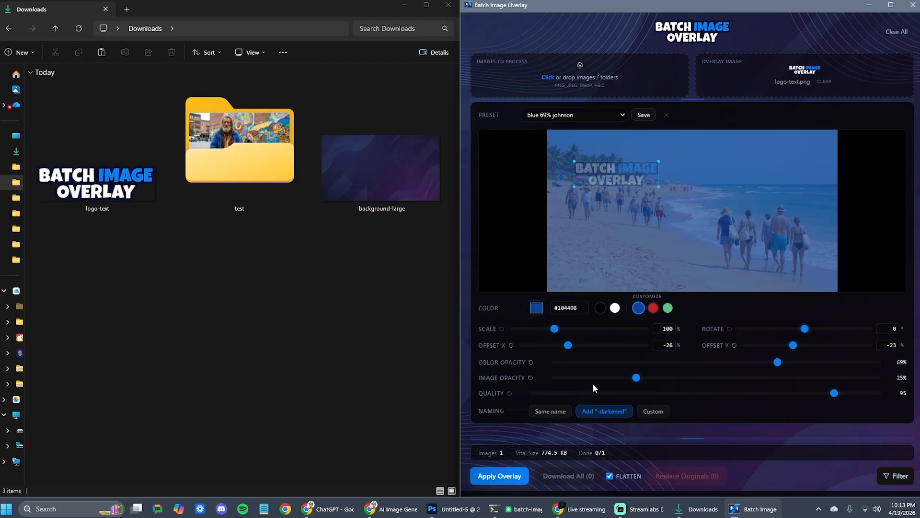
{"action": "left_click_drag", "start_coordinate": [777, 363], "coordinate": [457, 373]}
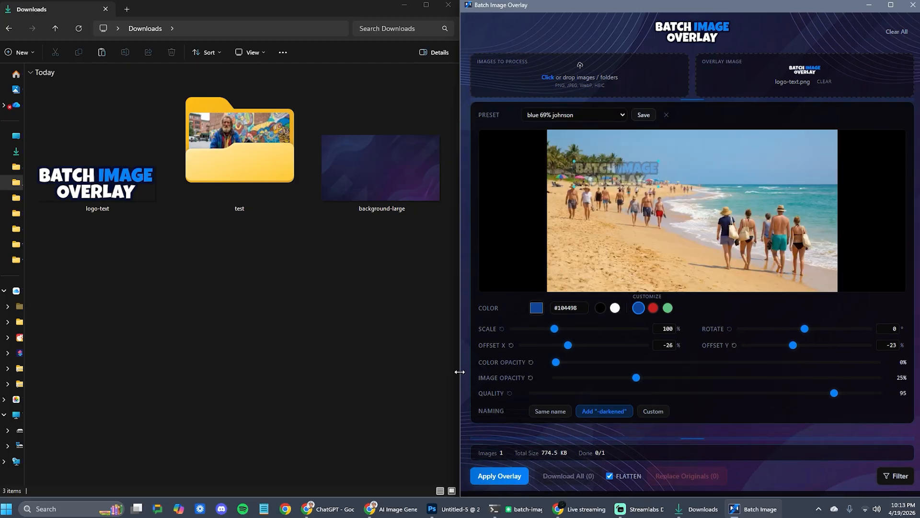
Replace the logo overlay with the background-large image and raise the image opacity to 86%.
{"action": "left_click", "coordinate": [824, 83]}
{"action": "left_click_drag", "start_coordinate": [383, 185], "coordinate": [818, 77]}
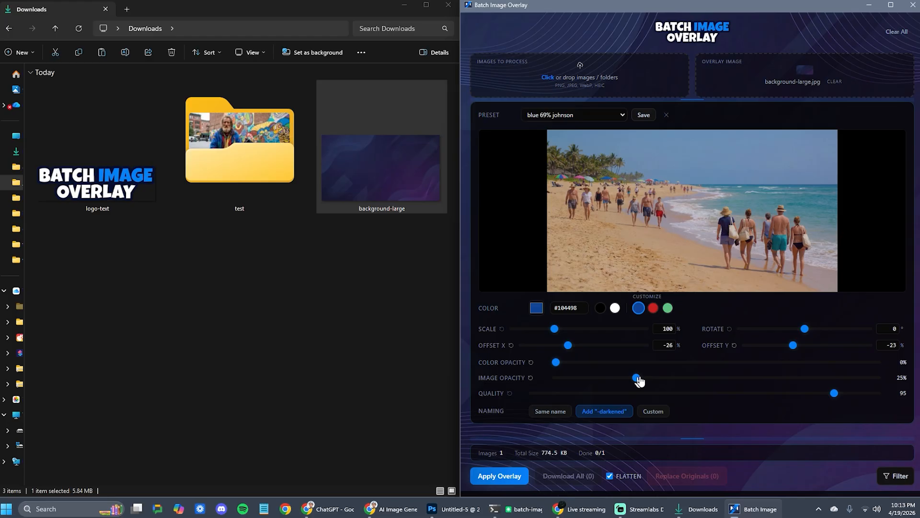
{"action": "left_click_drag", "start_coordinate": [638, 379], "coordinate": [833, 350]}
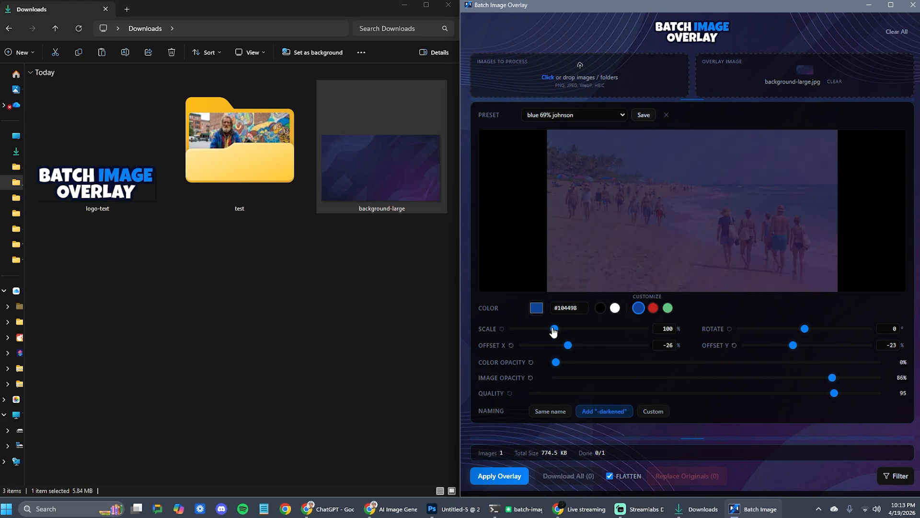
Scale the background overlay to 31%, rotate it 5° and move it to about -7% X and 2% Y offset.
{"action": "left_click_drag", "start_coordinate": [554, 331], "coordinate": [523, 334]}
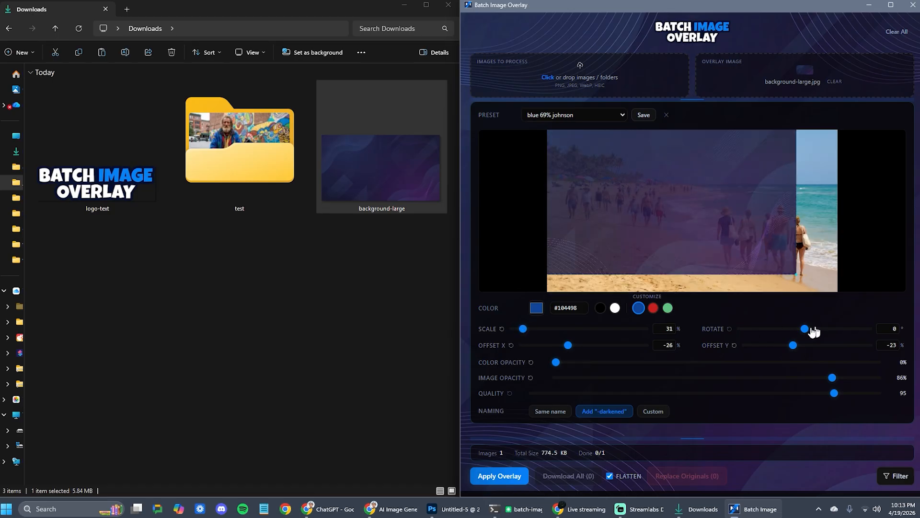
{"action": "mouse_move", "coordinate": [810, 328]}
{"action": "left_mouse_down"}
{"action": "mouse_move", "coordinate": [782, 333]}
{"action": "mouse_move", "coordinate": [807, 329]}
{"action": "left_mouse_up"}
{"action": "left_click_drag", "start_coordinate": [688, 189], "coordinate": [717, 229]}
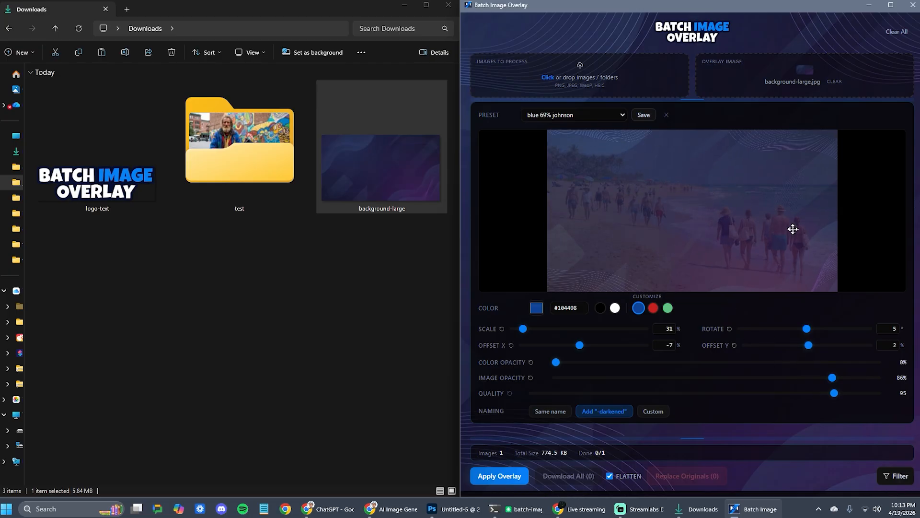
Browse the test folder and its nested folder2 and folder3, showing folder2 with extra large icons, and return to Downloads.
{"action": "left_click", "coordinate": [313, 274]}
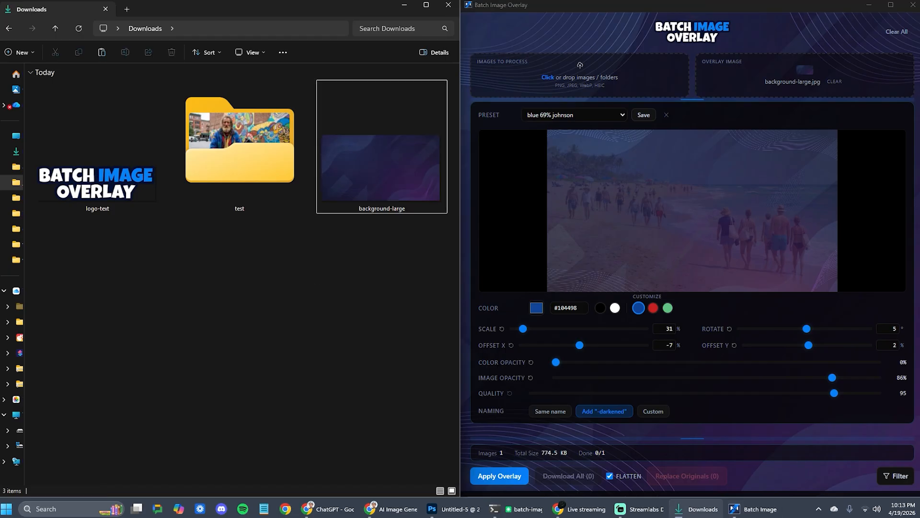
{"action": "left_click", "coordinate": [246, 161]}
{"action": "left_click", "coordinate": [234, 274]}
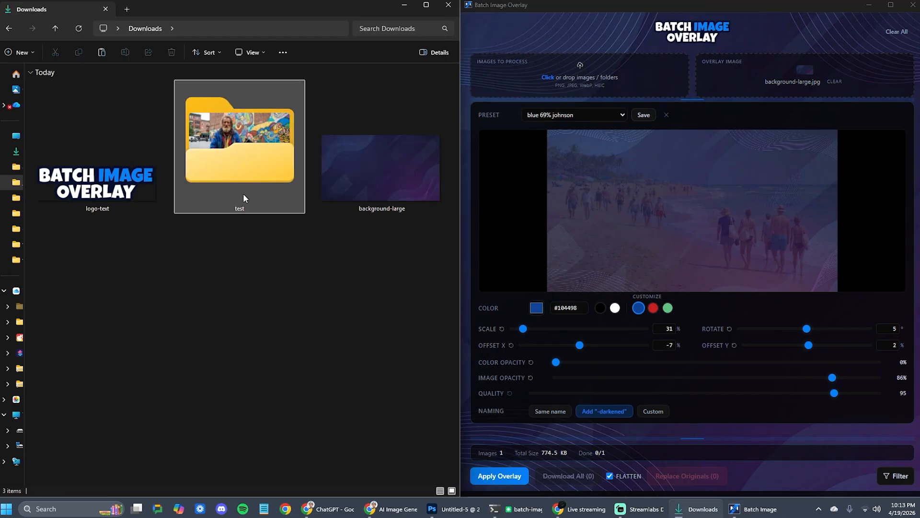
{"action": "double_click", "coordinate": [230, 166]}
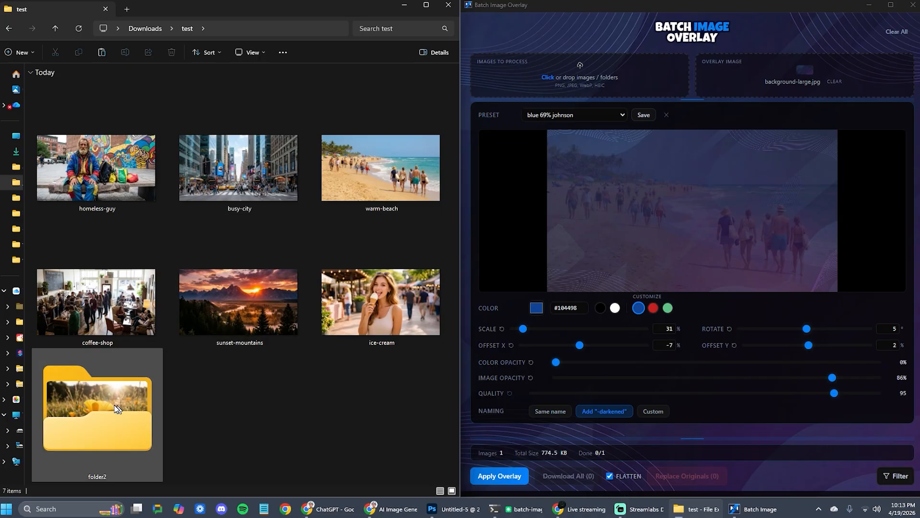
{"action": "double_click", "coordinate": [97, 407]}
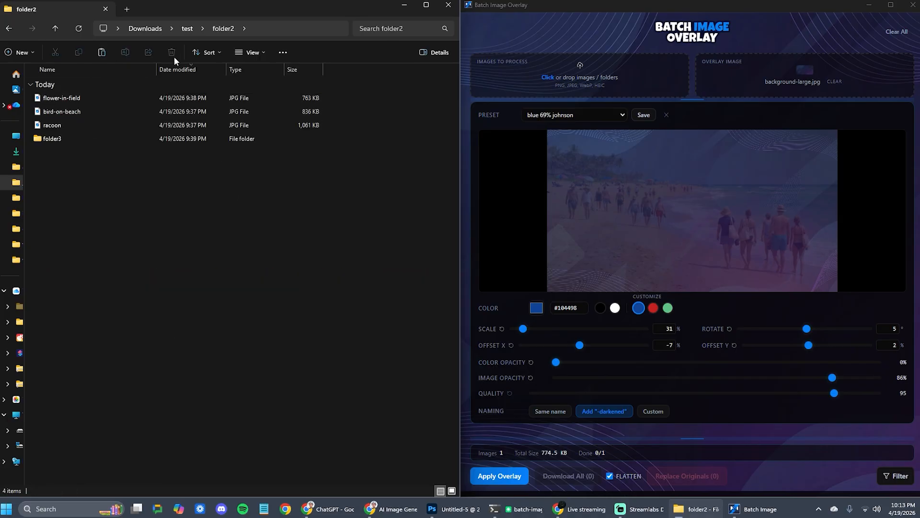
{"action": "left_click", "coordinate": [249, 52]}
{"action": "left_click", "coordinate": [255, 77]}
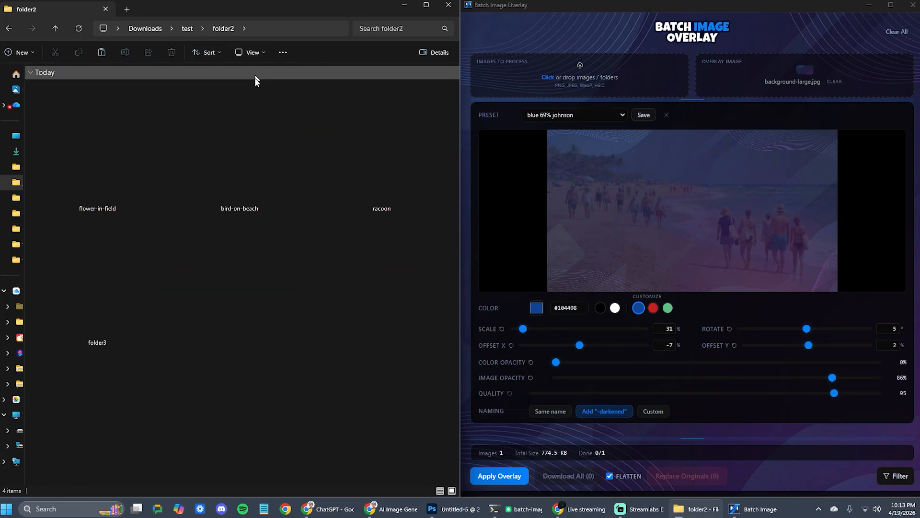
{"action": "double_click", "coordinate": [111, 314]}
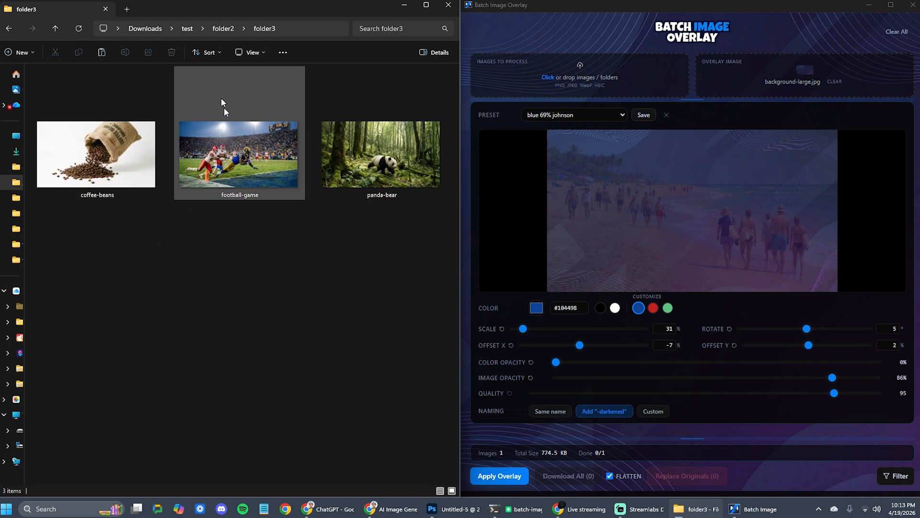
{"action": "left_click", "coordinate": [54, 29]}
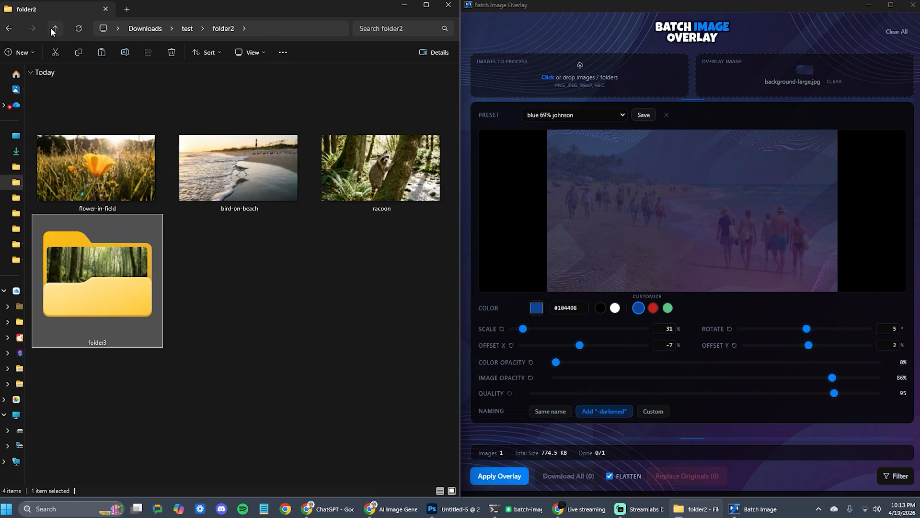
{"action": "left_click", "coordinate": [54, 29]}
{"action": "left_click", "coordinate": [53, 29]}
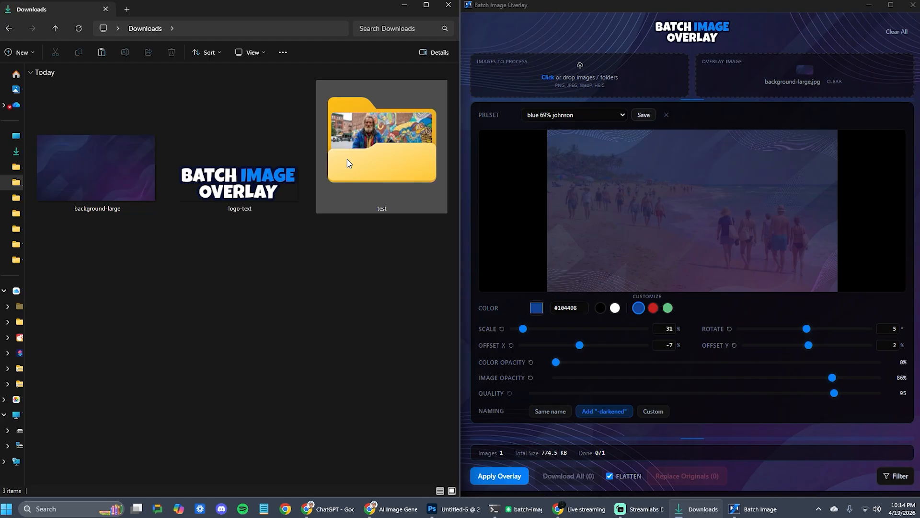
Add the test folder from Downloads to the images to process and enlarge the file list to review its entries.
{"action": "left_click_drag", "start_coordinate": [349, 163], "coordinate": [605, 98]}
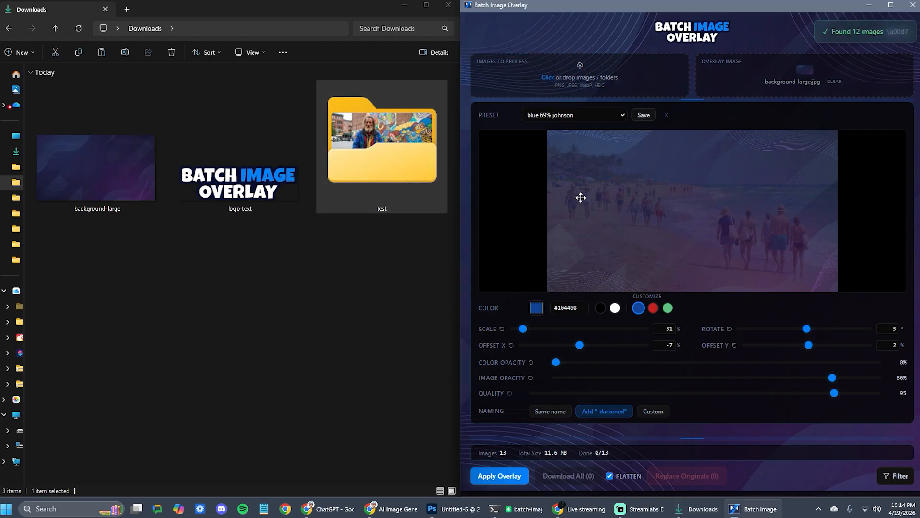
{"action": "left_click_drag", "start_coordinate": [700, 438], "coordinate": [703, 274]}
{"action": "scroll", "coordinate": [628, 411], "scroll_direction": "down", "scroll_amount": 4}
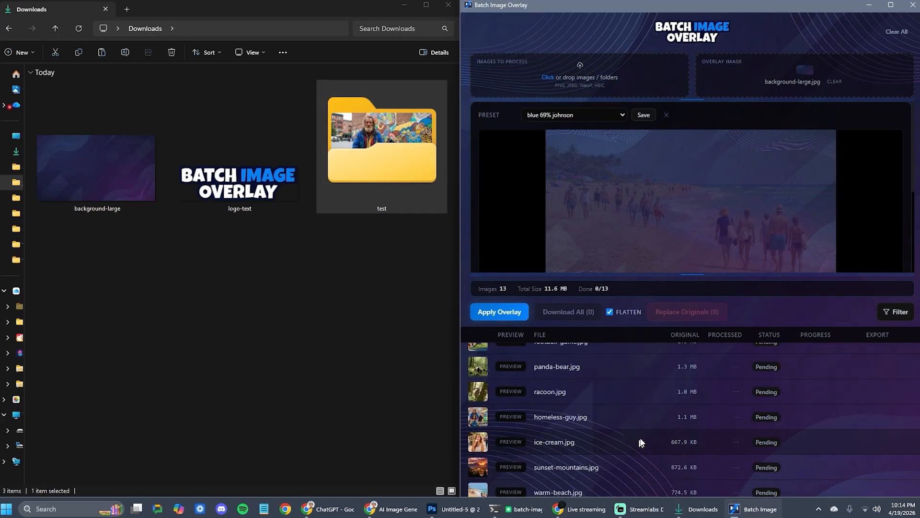
{"action": "scroll", "coordinate": [623, 412], "scroll_direction": "down", "scroll_amount": 3}
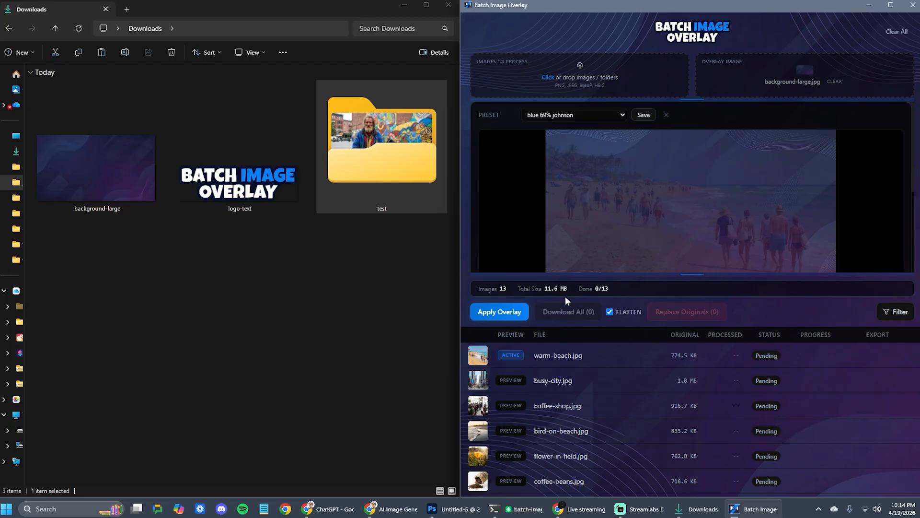
Apply the overlay to all loaded images and follow the processing through the file list.
{"action": "left_click", "coordinate": [509, 316]}
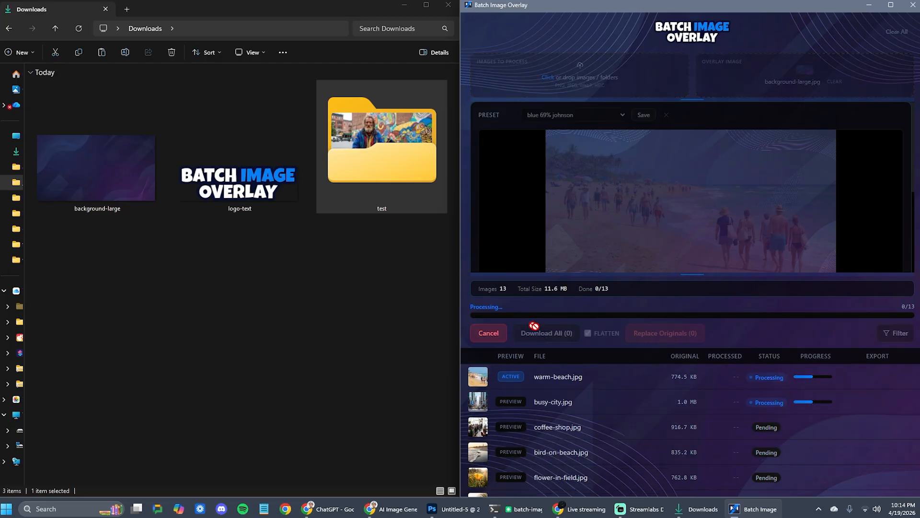
{"action": "scroll", "coordinate": [658, 407], "scroll_direction": "down", "scroll_amount": 2}
{"action": "scroll", "coordinate": [659, 409], "scroll_direction": "down", "scroll_amount": 2}
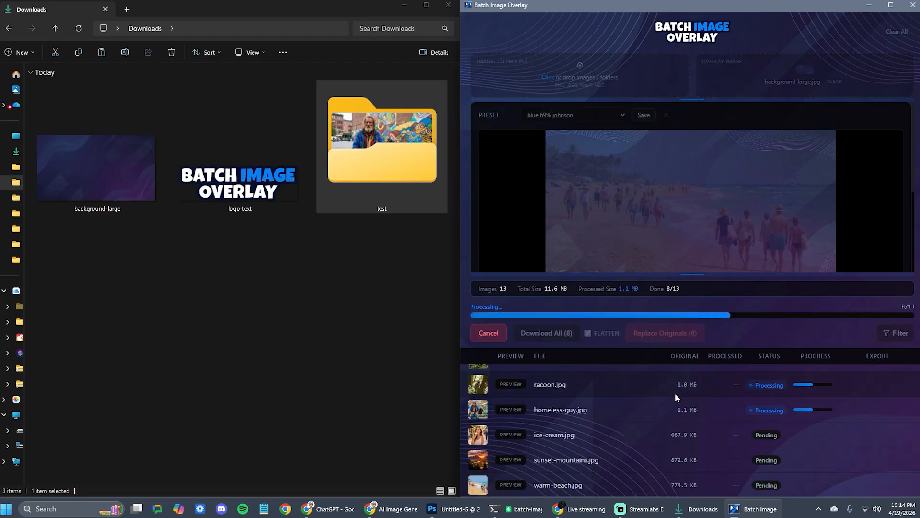
{"action": "scroll", "coordinate": [661, 440], "scroll_direction": "up", "scroll_amount": 4}
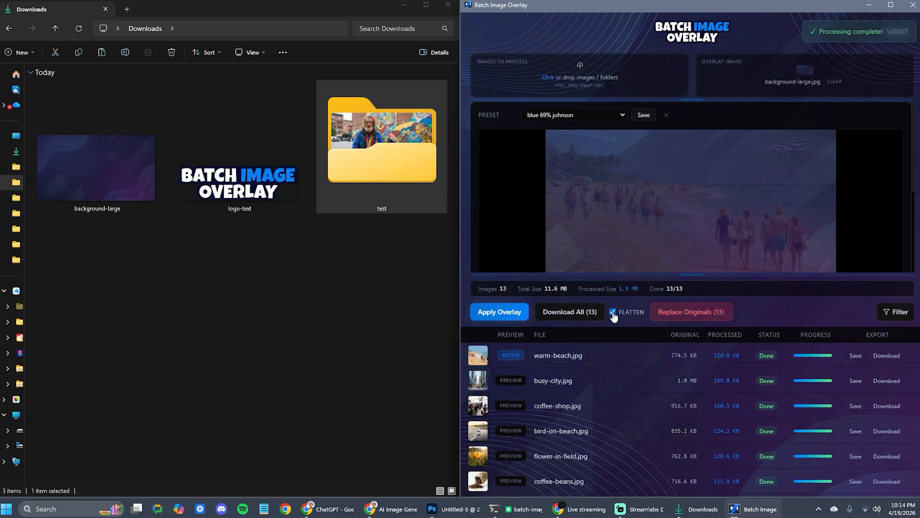
Download all processed images with Flatten enabled and extract the resulting zip in Downloads.
{"action": "left_click", "coordinate": [579, 312]}
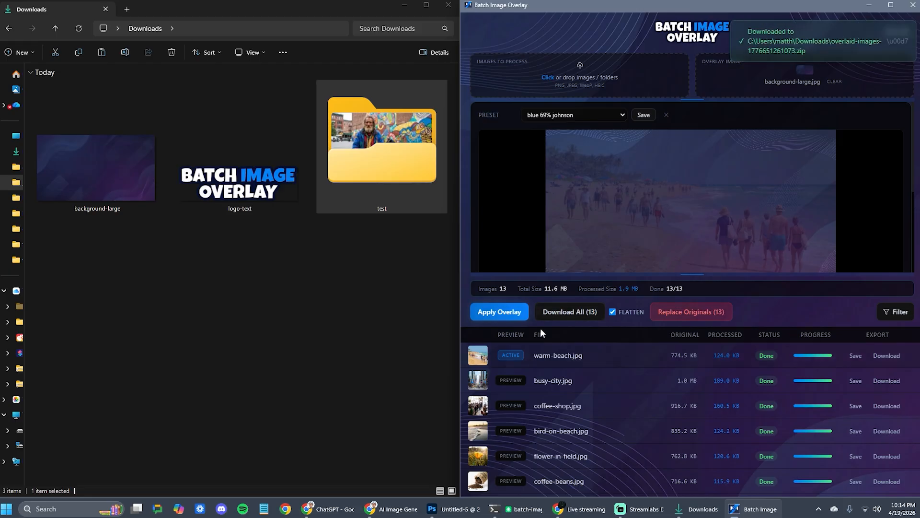
{"action": "left_click", "coordinate": [100, 275]}
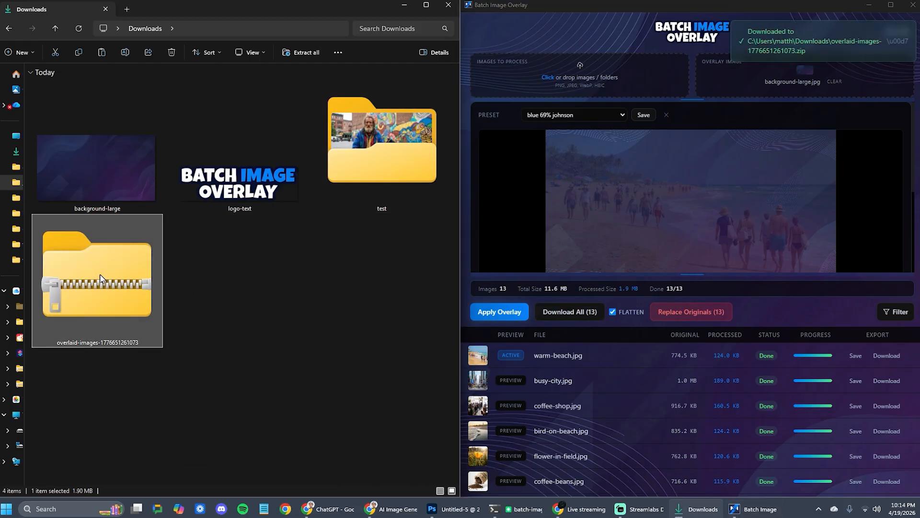
{"action": "right_click", "coordinate": [100, 274]}
{"action": "left_click", "coordinate": [154, 266]}
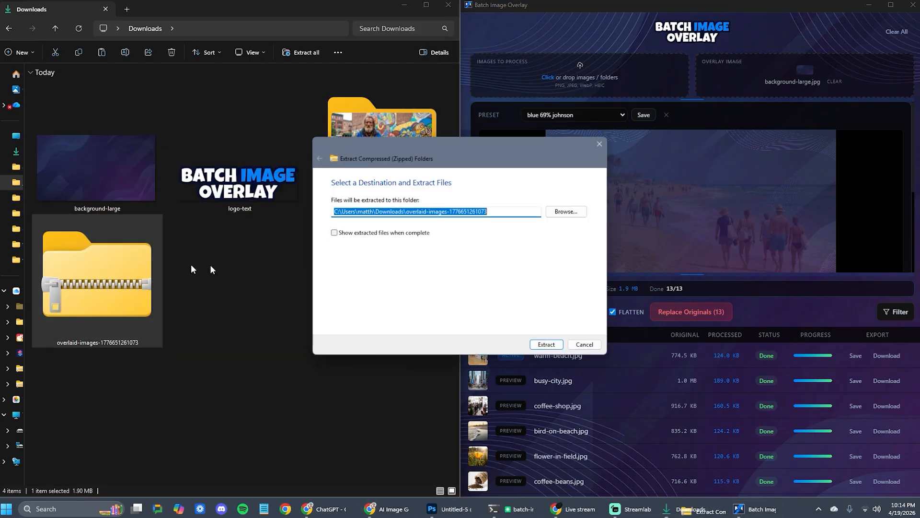
{"action": "left_click", "coordinate": [548, 345]}
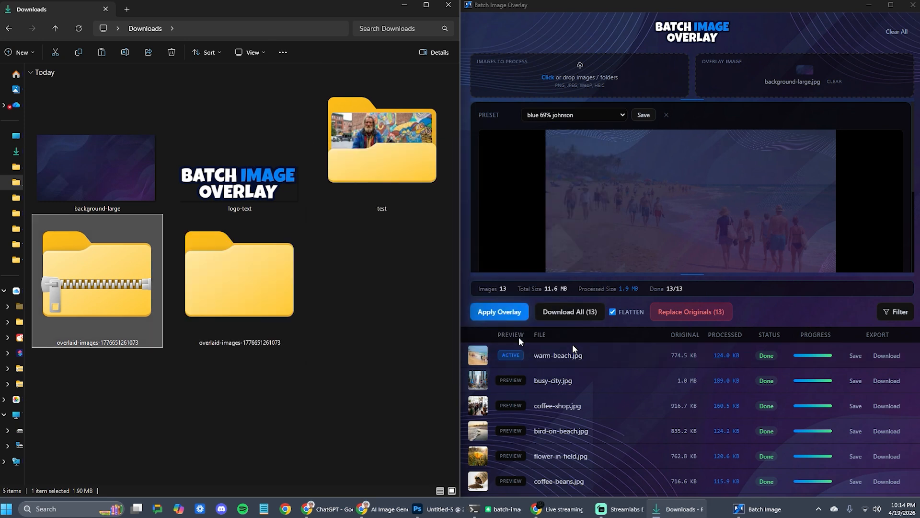
Open the extracted flattened folder and examine its darkened images as extra large icons.
{"action": "double_click", "coordinate": [250, 279]}
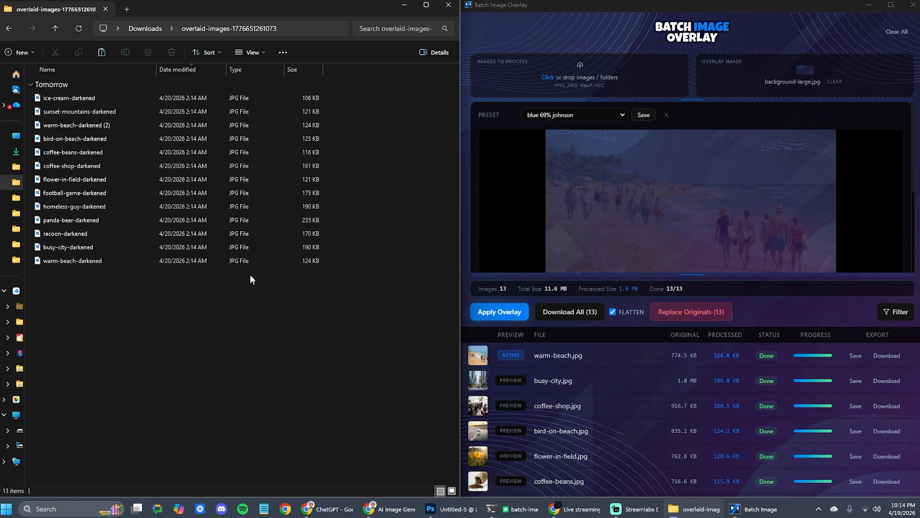
{"action": "left_click", "coordinate": [249, 53]}
{"action": "left_click", "coordinate": [247, 77]}
{"action": "scroll", "coordinate": [228, 277], "scroll_direction": "down", "scroll_amount": 5}
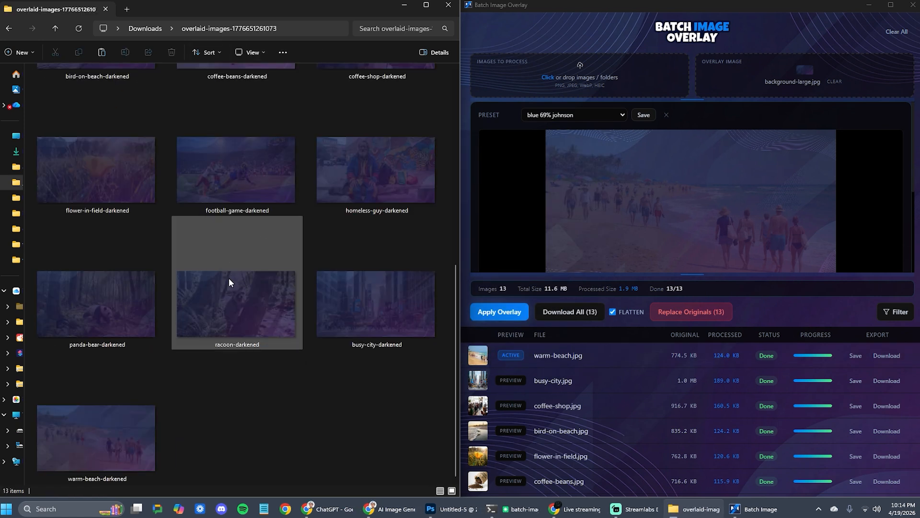
Return to Downloads and delete both the extracted overlaid-images folder and its zip file.
{"action": "left_click", "coordinate": [49, 30]}
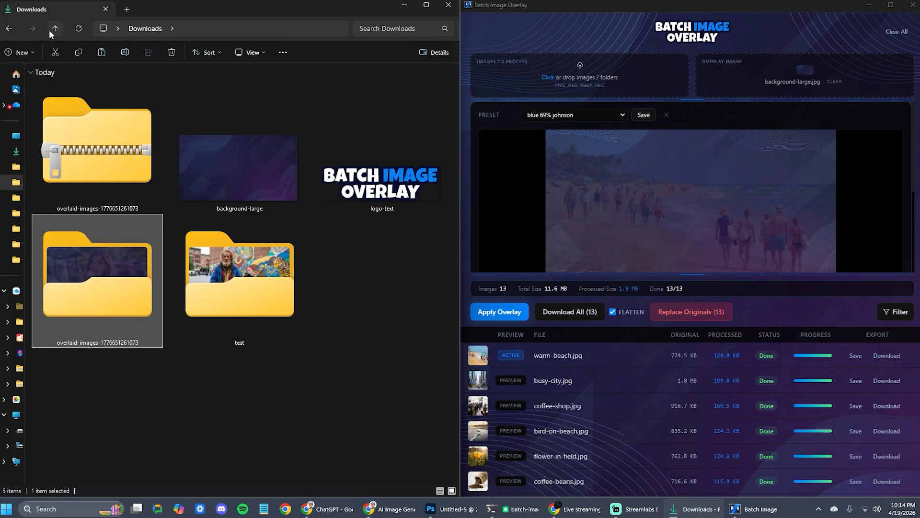
{"action": "key", "text": "Delete"}
{"action": "left_click", "coordinate": [116, 174]}
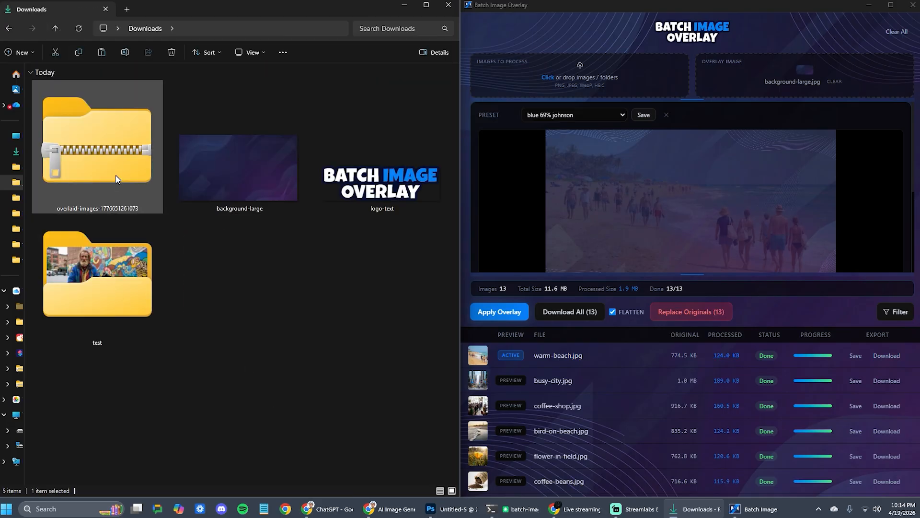
{"action": "key", "text": "Delete"}
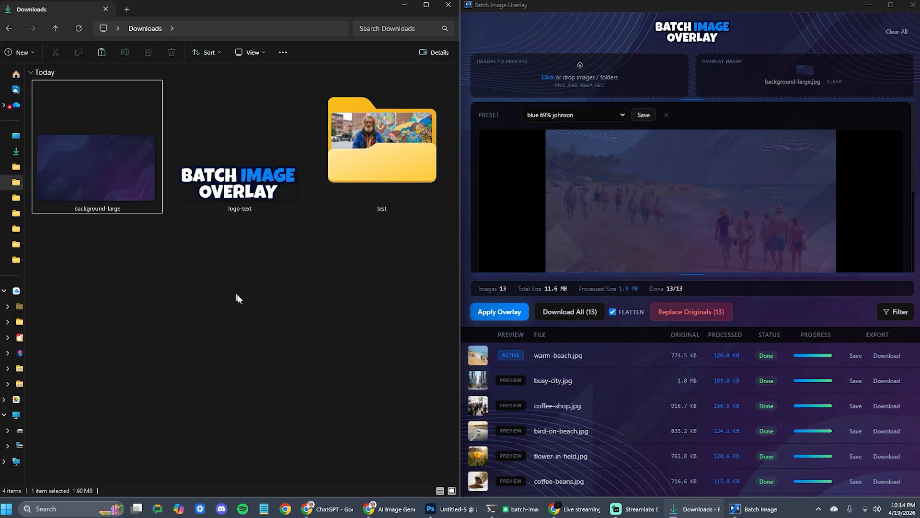
Disable Flatten, download all processed images again and extract the new zip, replacing the duplicate warm-beach-darkened.jpg.
{"action": "left_click", "coordinate": [614, 314]}
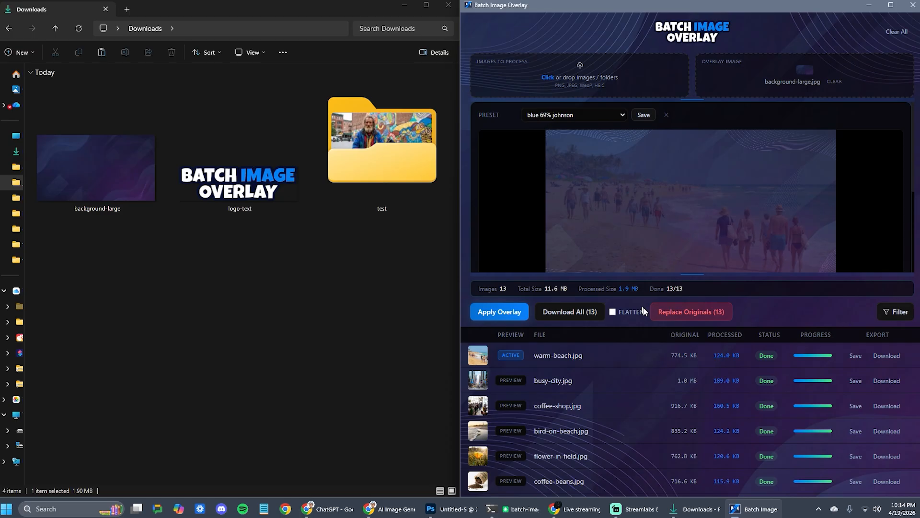
{"action": "left_click", "coordinate": [572, 312]}
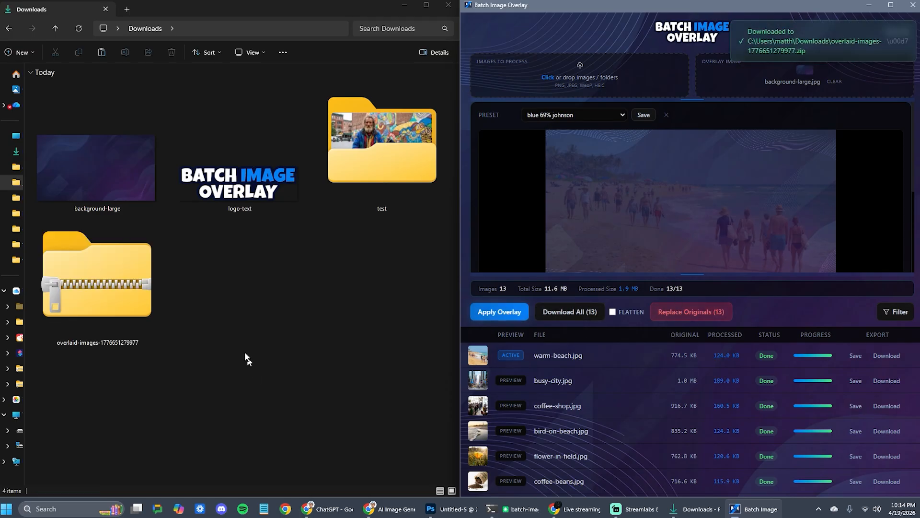
{"action": "right_click", "coordinate": [116, 295]}
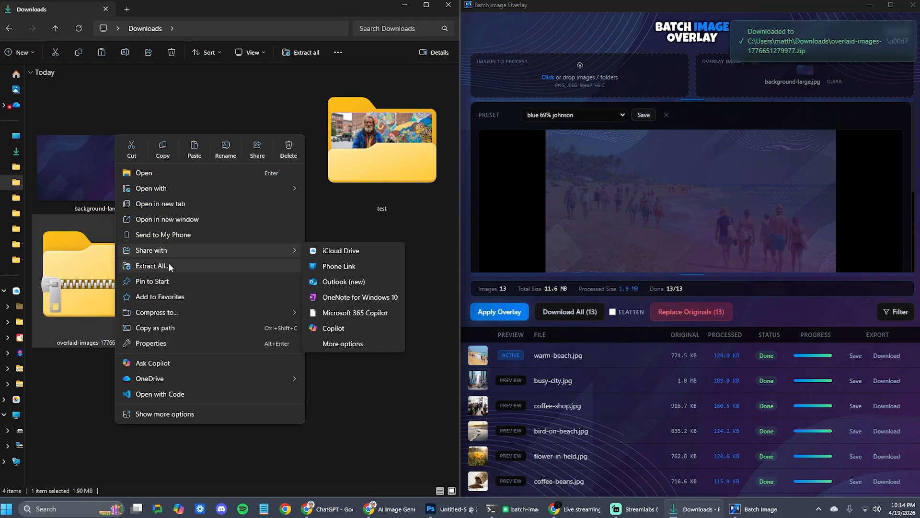
{"action": "left_click", "coordinate": [169, 266]}
{"action": "left_click", "coordinate": [546, 345]}
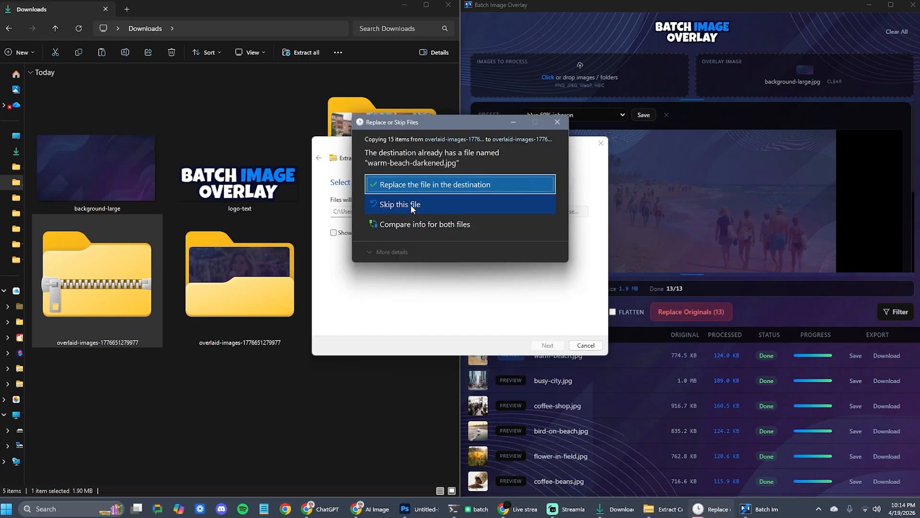
{"action": "left_click", "coordinate": [422, 185]}
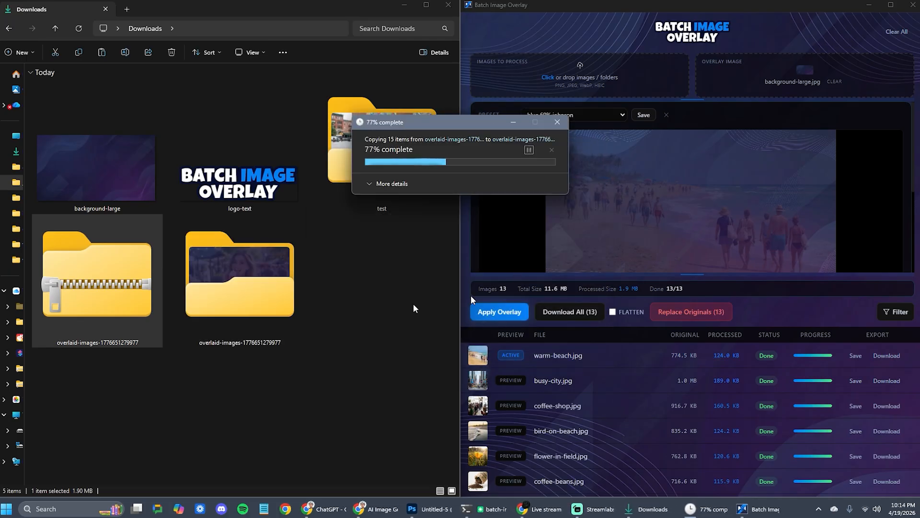
Open the newly extracted folder and its folder2 subfolder, showing the contents of each as extra large icons.
{"action": "double_click", "coordinate": [275, 297]}
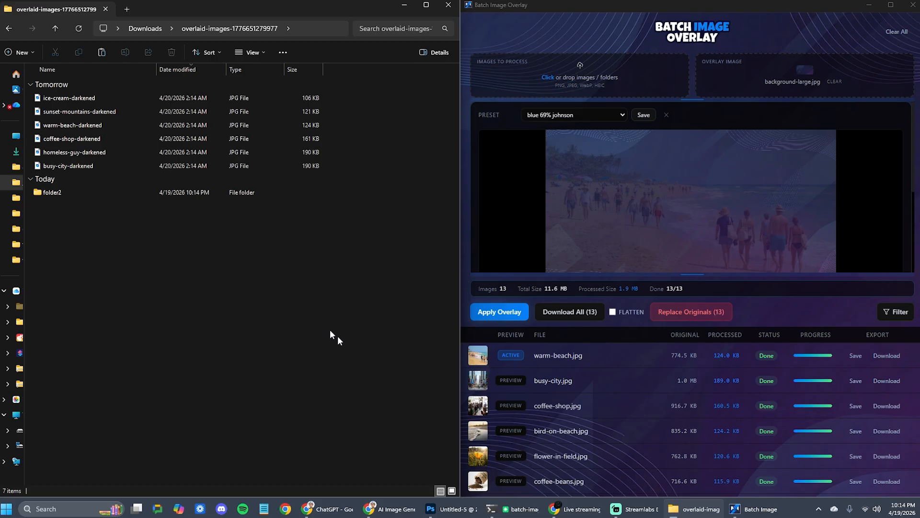
{"action": "left_click", "coordinate": [251, 53]}
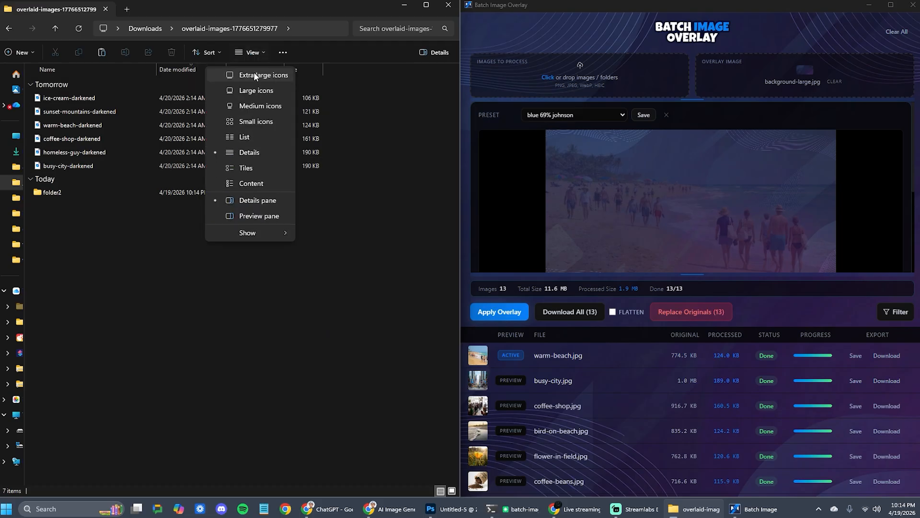
{"action": "left_click", "coordinate": [254, 75]}
{"action": "left_click", "coordinate": [103, 406]}
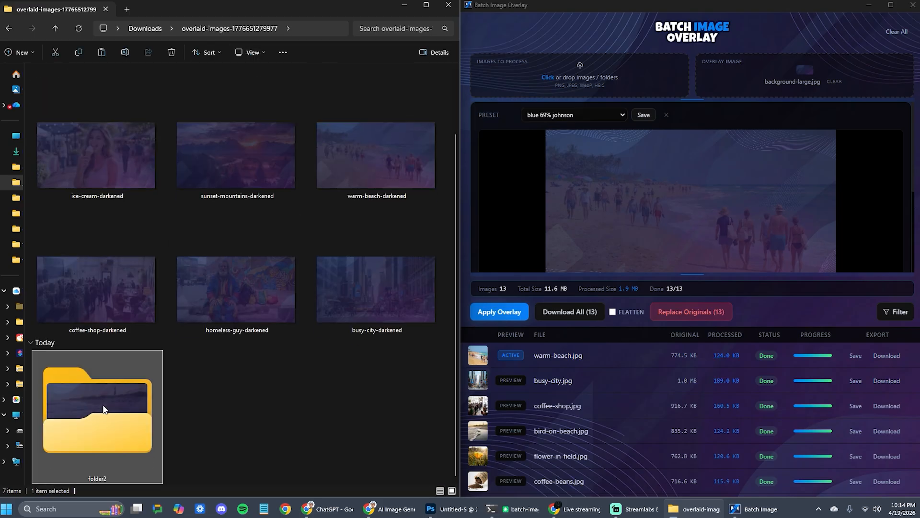
{"action": "double_click", "coordinate": [103, 405]}
{"action": "left_click", "coordinate": [249, 52]}
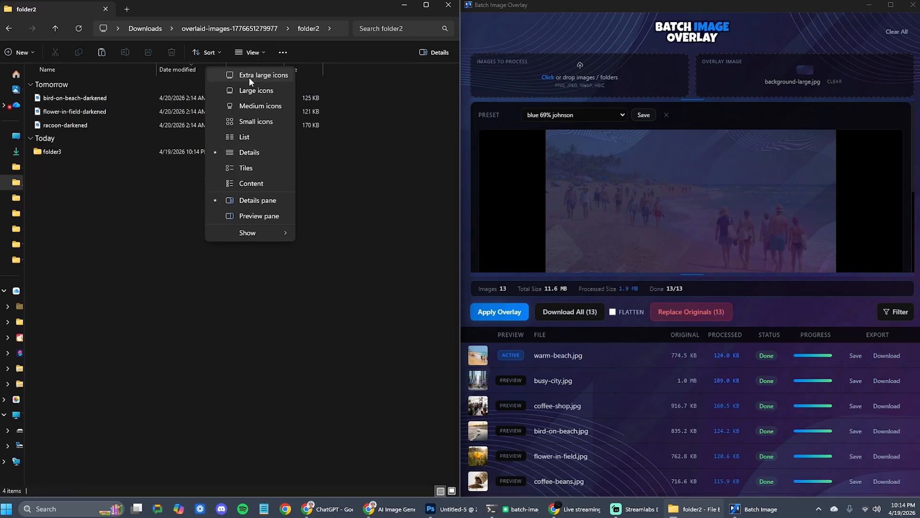
{"action": "left_click", "coordinate": [248, 77]}
Open folder3 inside the extracted folder2 and show its darkened images as extra large icons.
{"action": "left_click", "coordinate": [101, 314]}
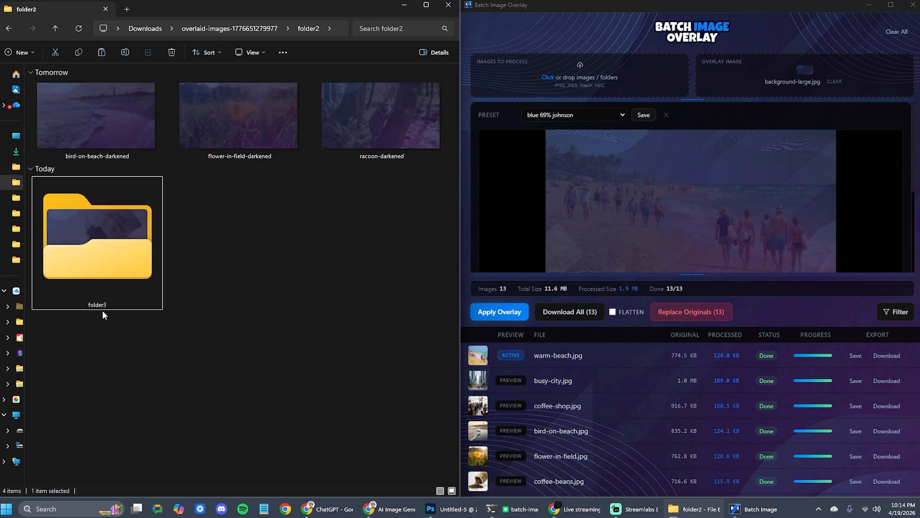
{"action": "double_click", "coordinate": [114, 249]}
{"action": "left_click", "coordinate": [252, 52]}
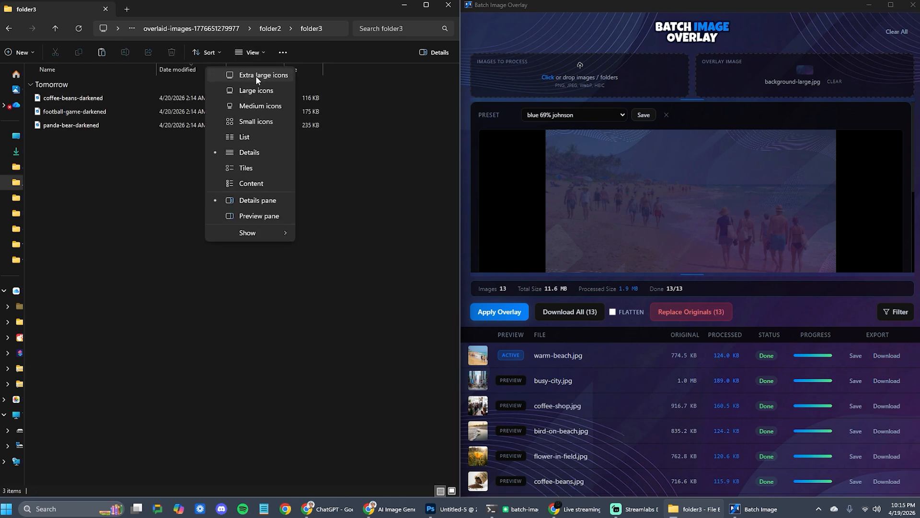
{"action": "left_click", "coordinate": [256, 77]}
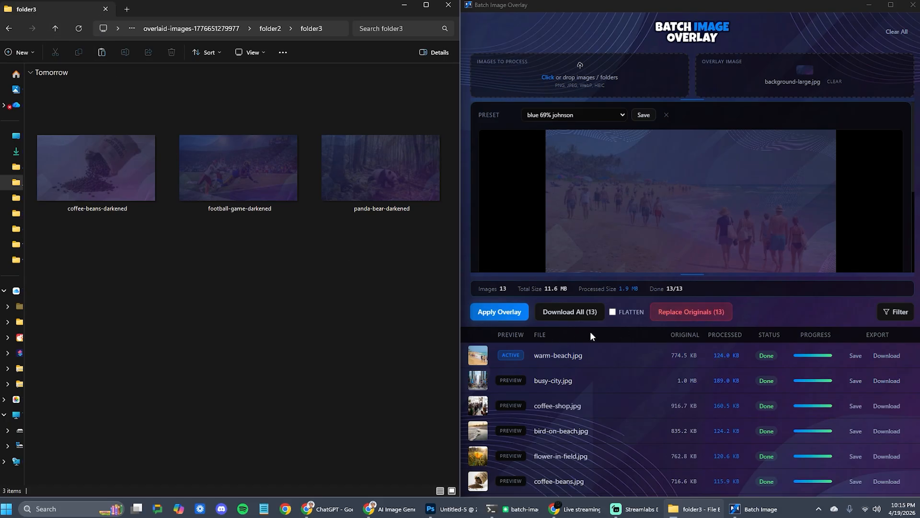
Switch the output naming to Custom with the prefix "dark-" and the suffix "-goodbye".
{"action": "left_click_drag", "start_coordinate": [693, 274], "coordinate": [690, 406]}
{"action": "scroll", "coordinate": [689, 403], "scroll_direction": "down", "scroll_amount": 1}
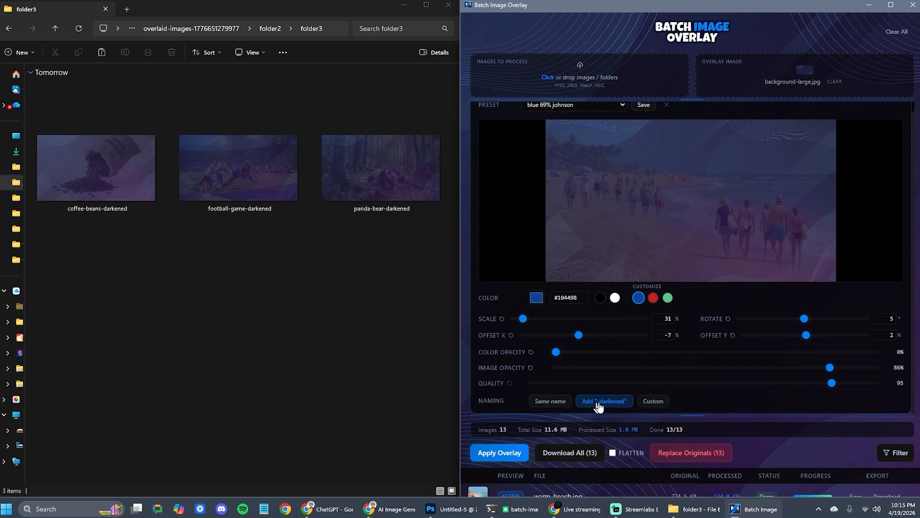
{"action": "left_click", "coordinate": [652, 402]}
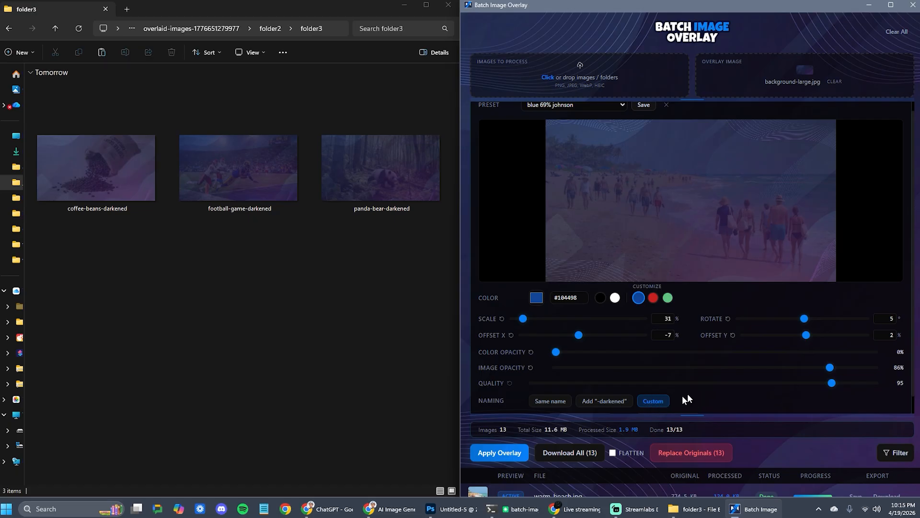
{"action": "scroll", "coordinate": [683, 395], "scroll_direction": "down", "scroll_amount": 1}
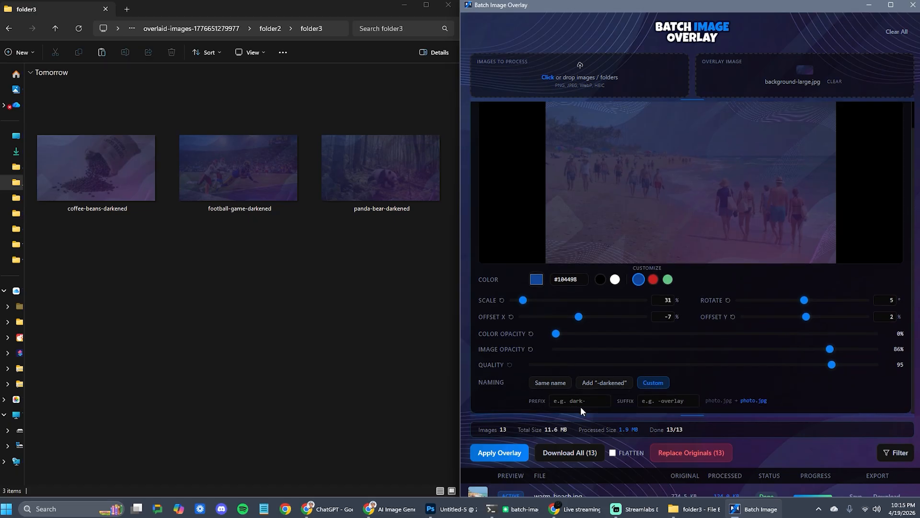
{"action": "left_click", "coordinate": [557, 402]}
{"action": "type", "text": "dark-"}
{"action": "left_click", "coordinate": [642, 400]}
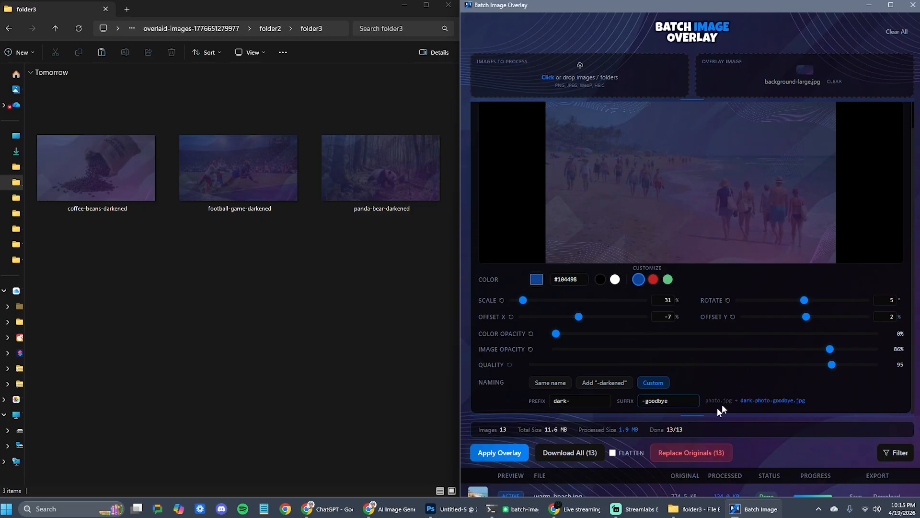
Enable Flatten and download all processed images with the custom naming.
{"action": "left_click", "coordinate": [612, 455]}
{"action": "left_click", "coordinate": [583, 454]}
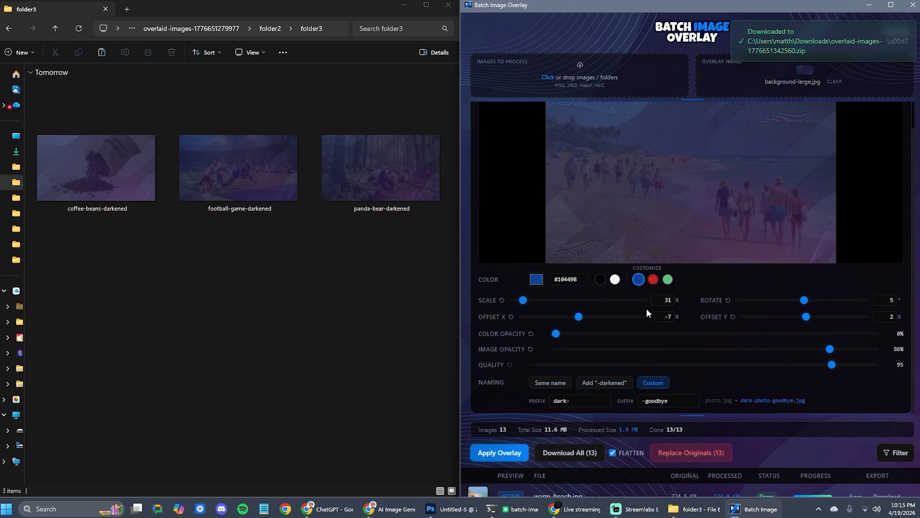
Return from folder3 to Downloads and delete both overlaid-images zip files.
{"action": "left_click", "coordinate": [306, 330]}
{"action": "left_click", "coordinate": [54, 29]}
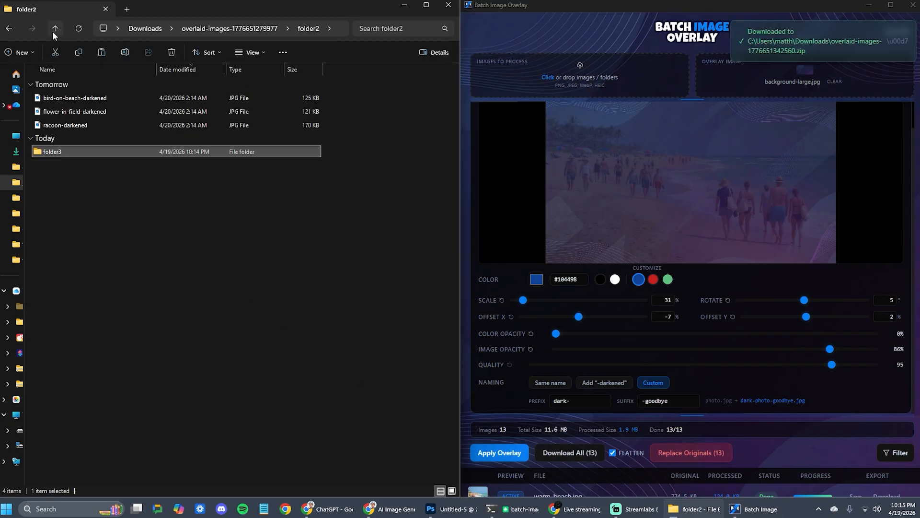
{"action": "left_click", "coordinate": [54, 28]}
{"action": "left_click", "coordinate": [55, 28]}
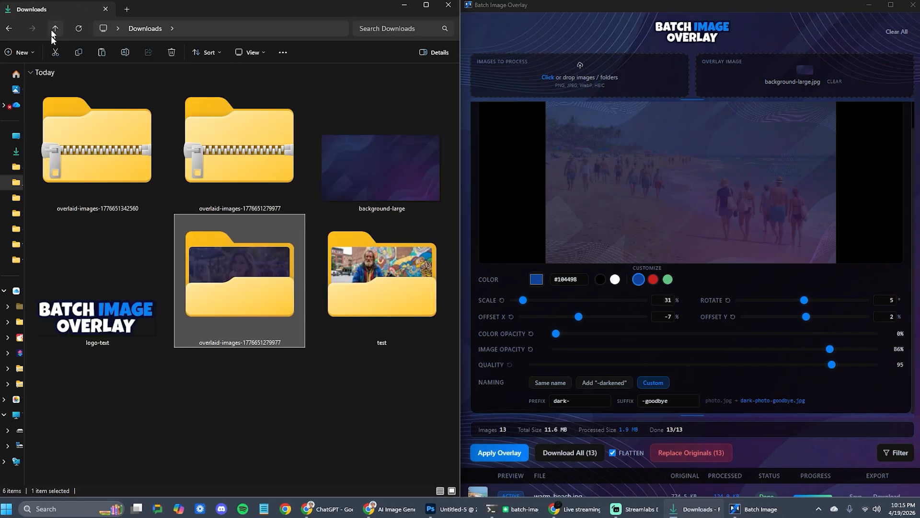
{"action": "left_click", "coordinate": [232, 191]}
{"action": "left_click", "coordinate": [140, 174], "text": "ctrl"}
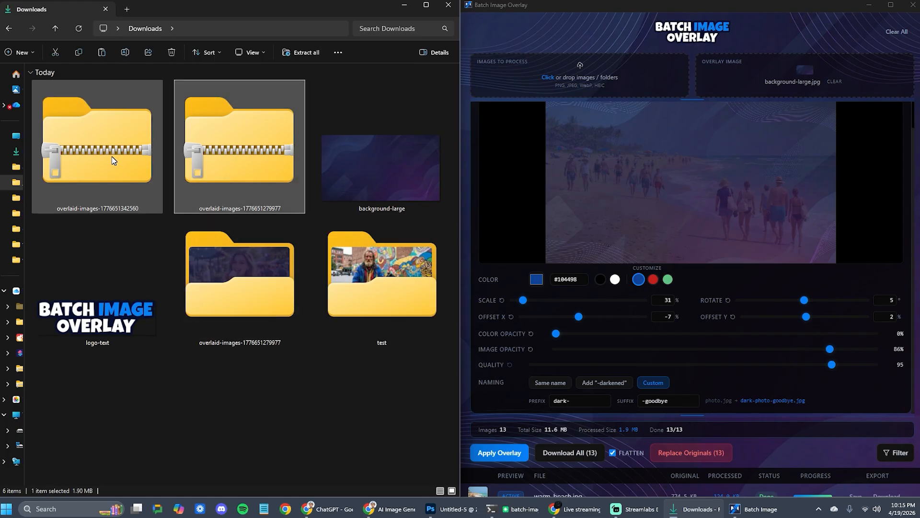
{"action": "key", "text": "Delete"}
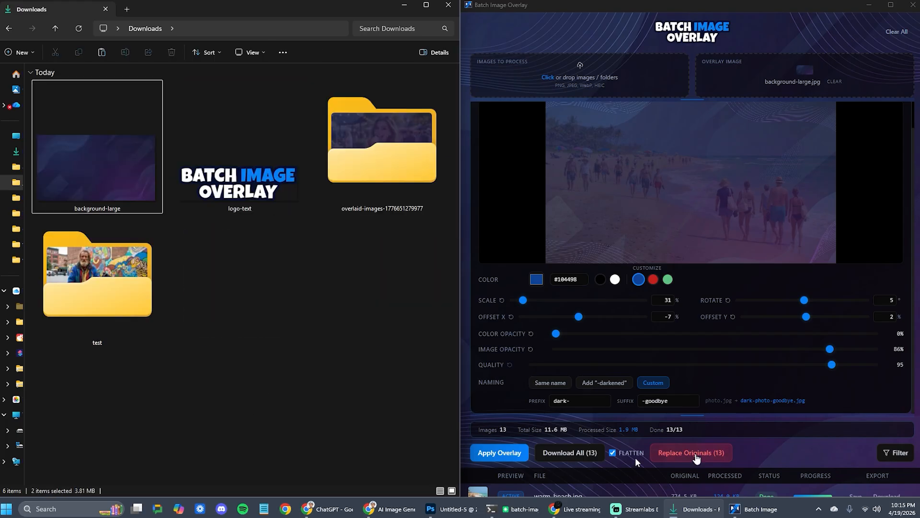
Download all processed images again, extract the new overlaid-images zip and open the extracted folder.
{"action": "left_click", "coordinate": [569, 452]}
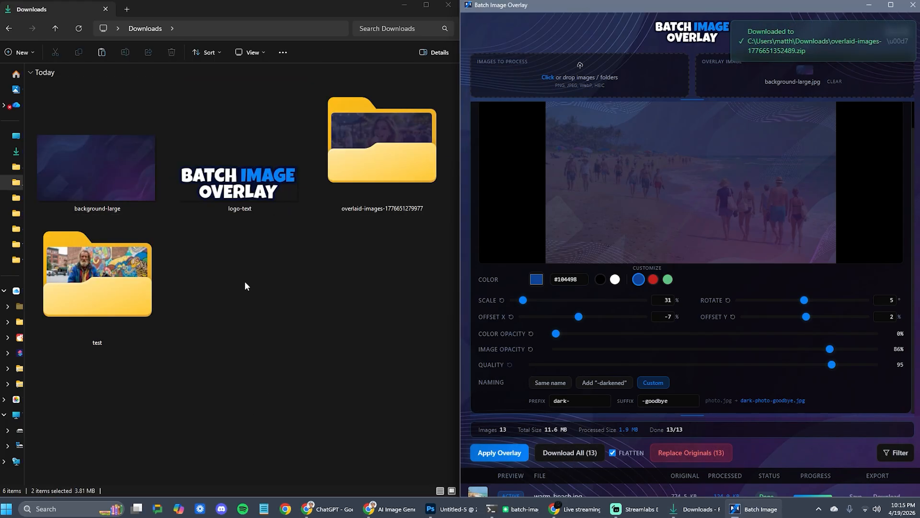
{"action": "right_click", "coordinate": [229, 272]}
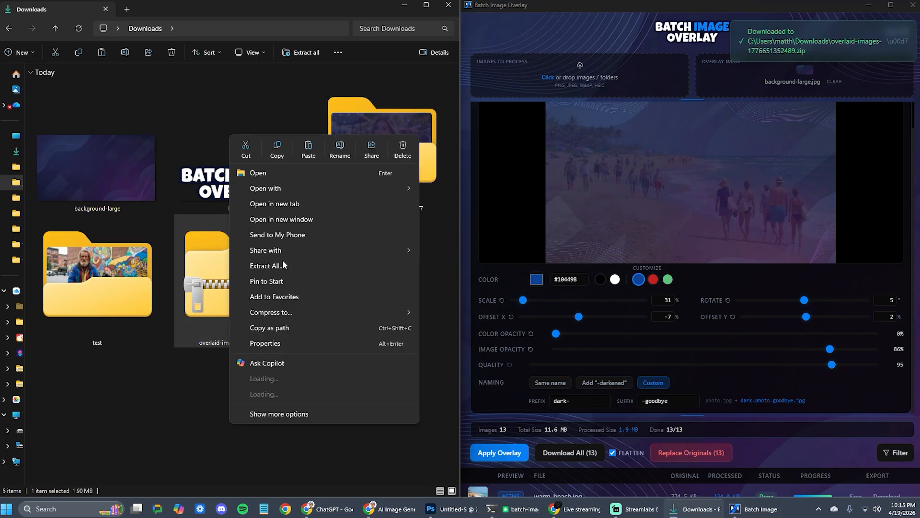
{"action": "left_click", "coordinate": [267, 265]}
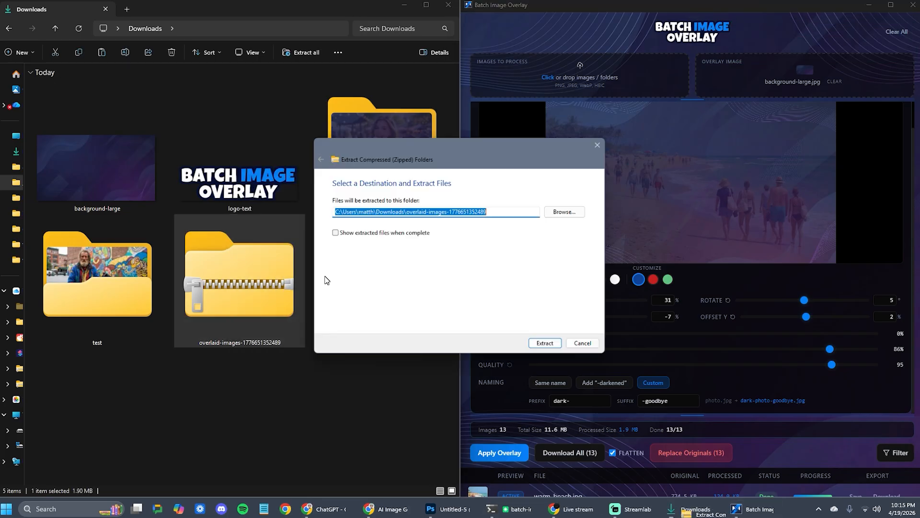
{"action": "left_click", "coordinate": [547, 345]}
{"action": "double_click", "coordinate": [402, 288]}
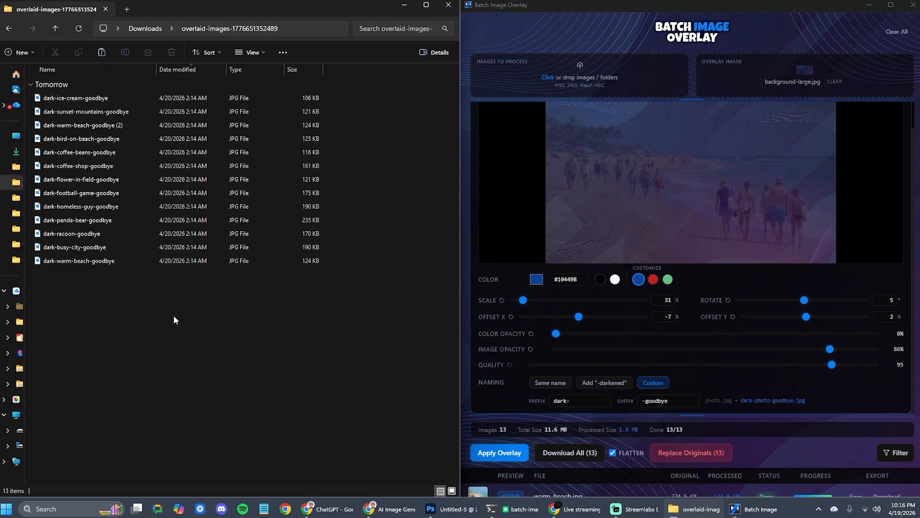
Return to Downloads and delete the overlaid-images zip together with both extracted overlaid-images folders.
{"action": "left_click", "coordinate": [53, 33]}
{"action": "left_click", "coordinate": [241, 321], "text": "ctrl"}
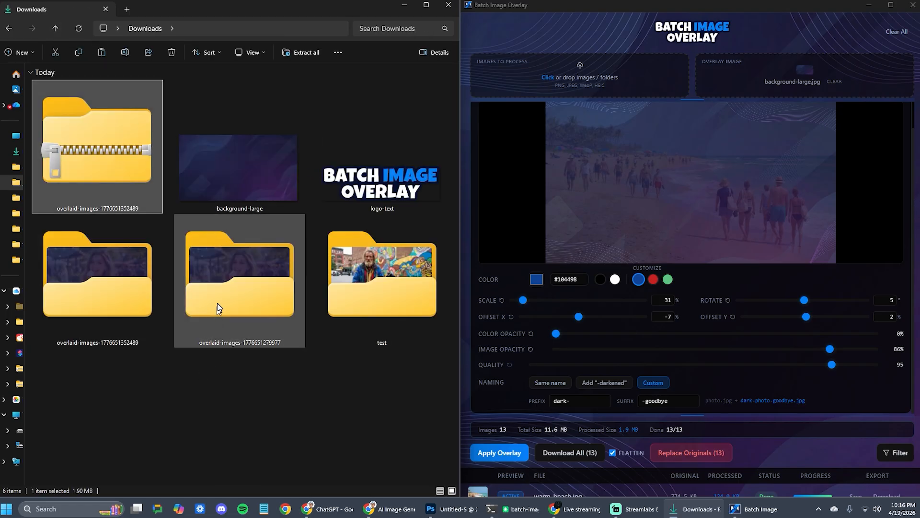
{"action": "left_click", "coordinate": [117, 293], "text": "ctrl"}
{"action": "key", "text": "Delete"}
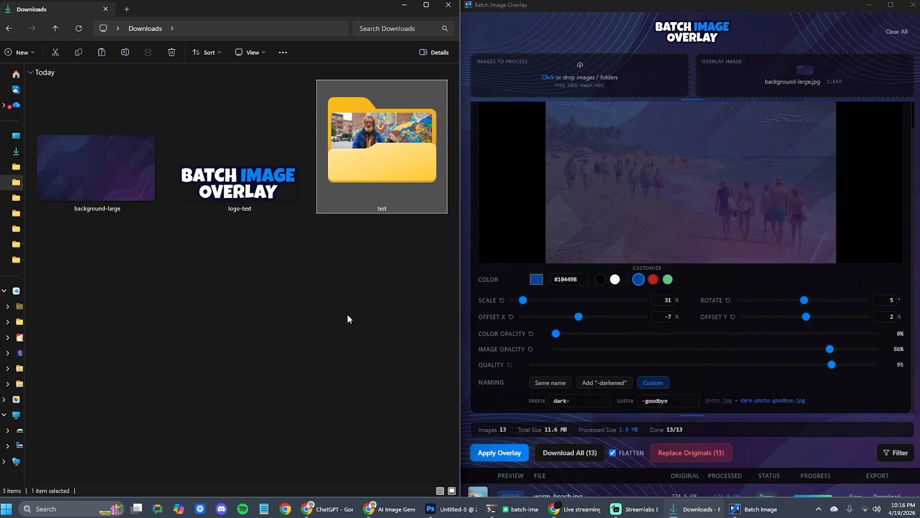
Duplicate the test folder in Downloads and name the copy testing2.
{"action": "key", "text": "ctrl+c"}
{"action": "key", "text": "ctrl+v"}
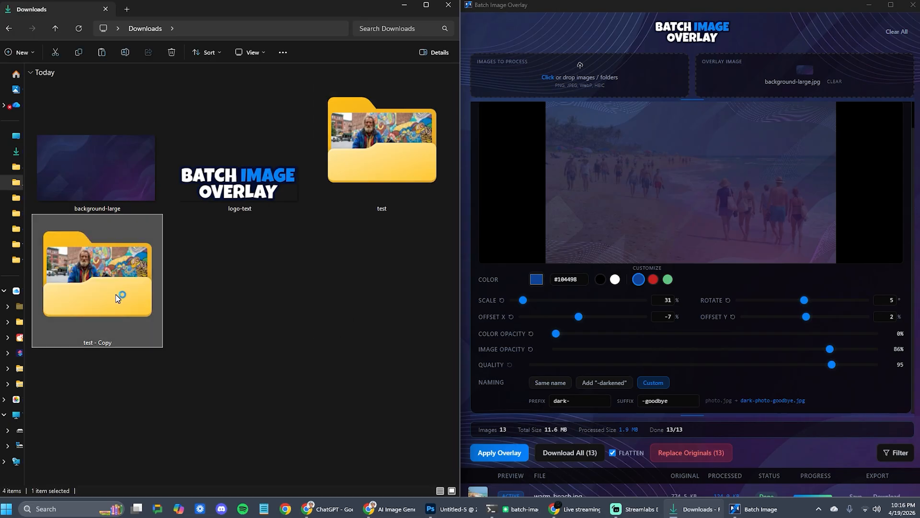
{"action": "key", "text": "F2"}
{"action": "type", "text": "testing2"}
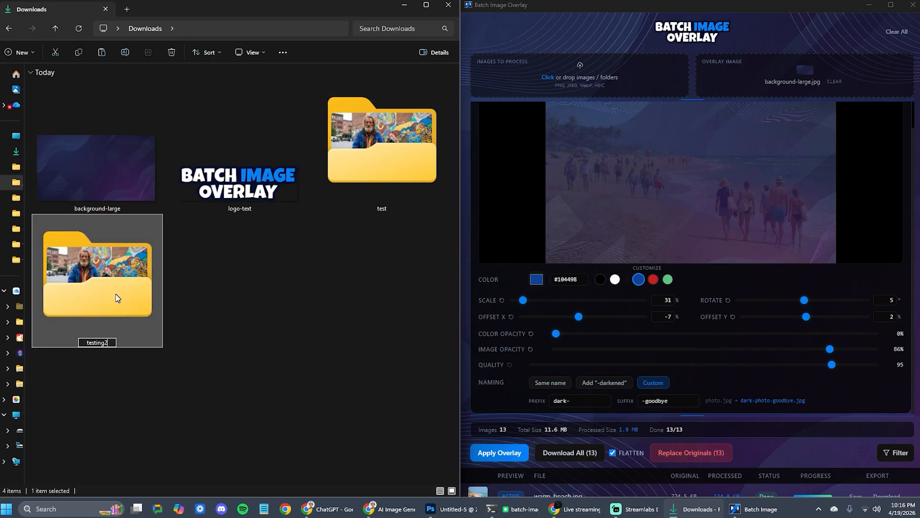
{"action": "left_click", "coordinate": [259, 307]}
Clear all loaded images in Batch Image Overlay and add the testing2 folder as the images to process.
{"action": "left_click", "coordinate": [897, 31]}
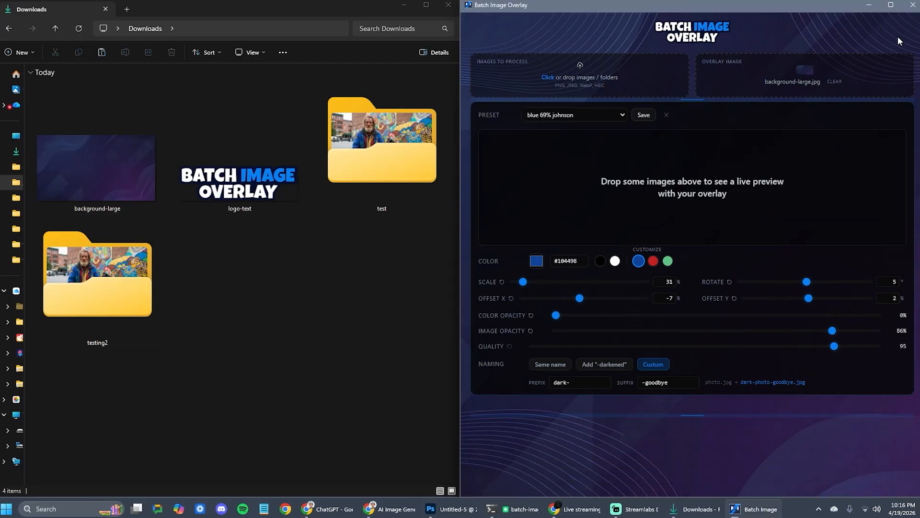
{"action": "left_click_drag", "start_coordinate": [96, 310], "coordinate": [575, 97]}
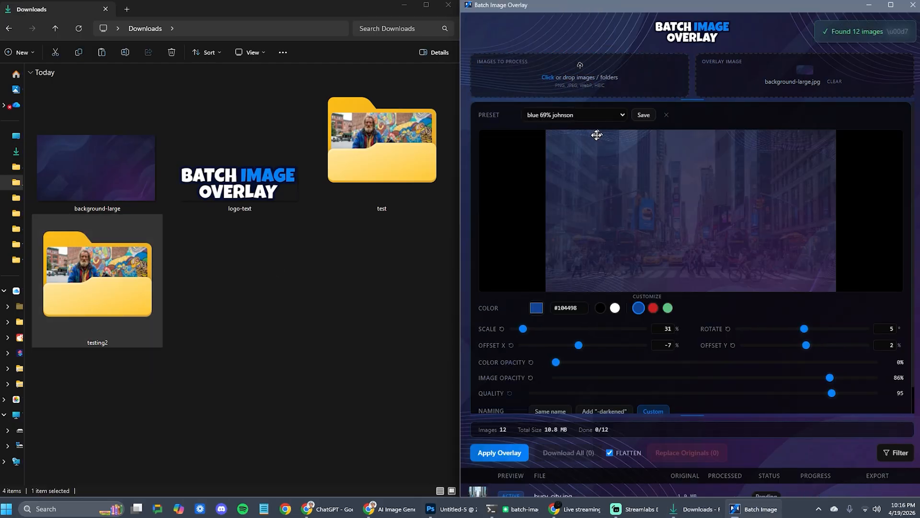
Load the "50% Black" preset and remove background-large.jpg as the overlay image.
{"action": "left_click", "coordinate": [593, 115]}
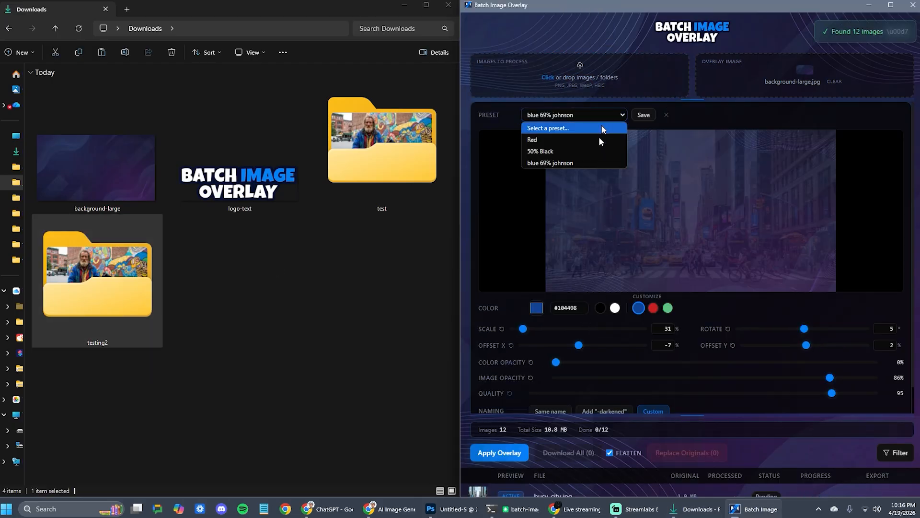
{"action": "left_click", "coordinate": [562, 154]}
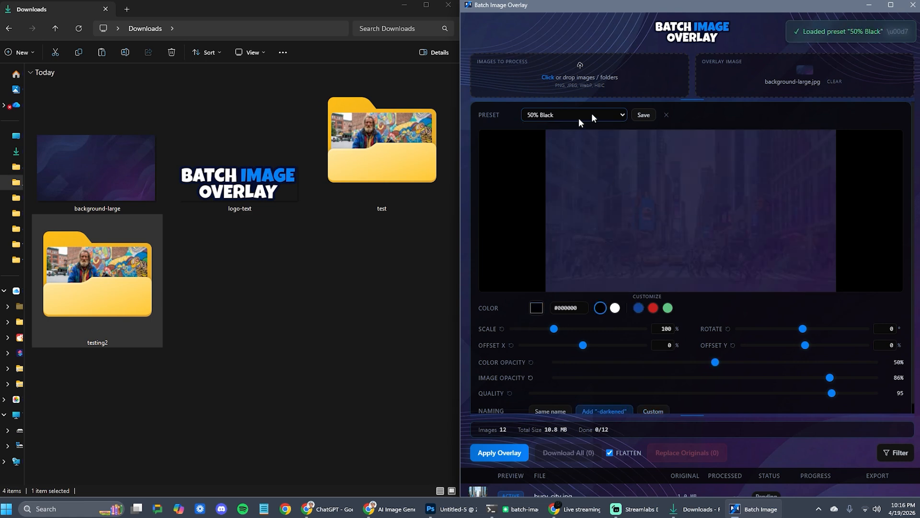
{"action": "left_click", "coordinate": [608, 117]}
{"action": "left_click", "coordinate": [571, 149]}
{"action": "left_click", "coordinate": [835, 82]}
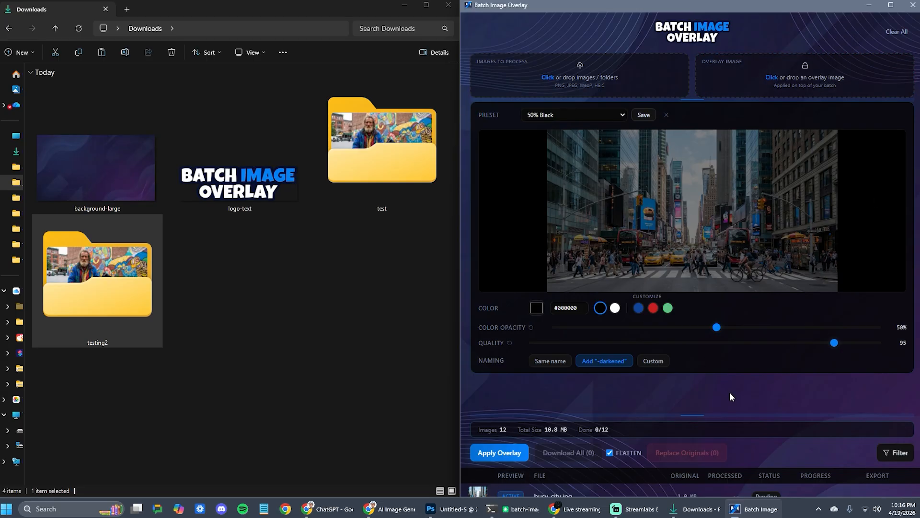
Apply the overlay to the whole batch and overwrite the original files with the processed images.
{"action": "left_click_drag", "start_coordinate": [694, 415], "coordinate": [697, 367]}
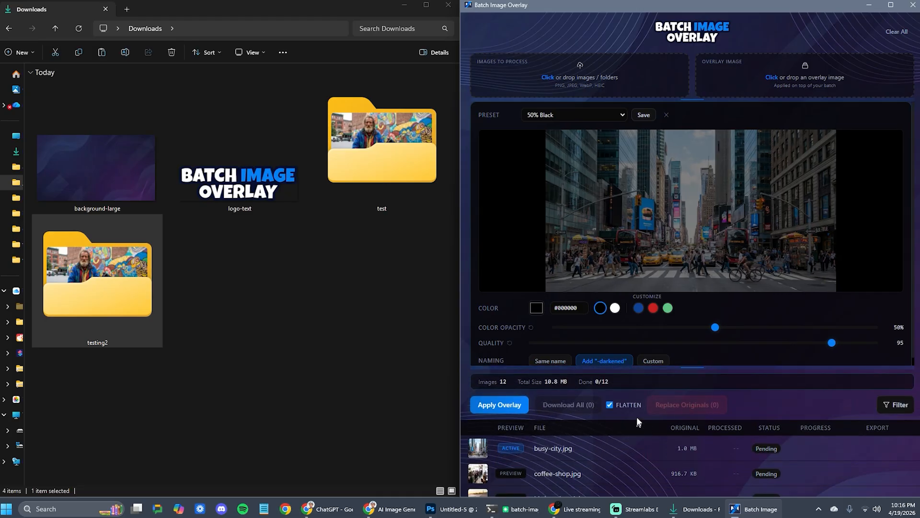
{"action": "left_click", "coordinate": [501, 408]}
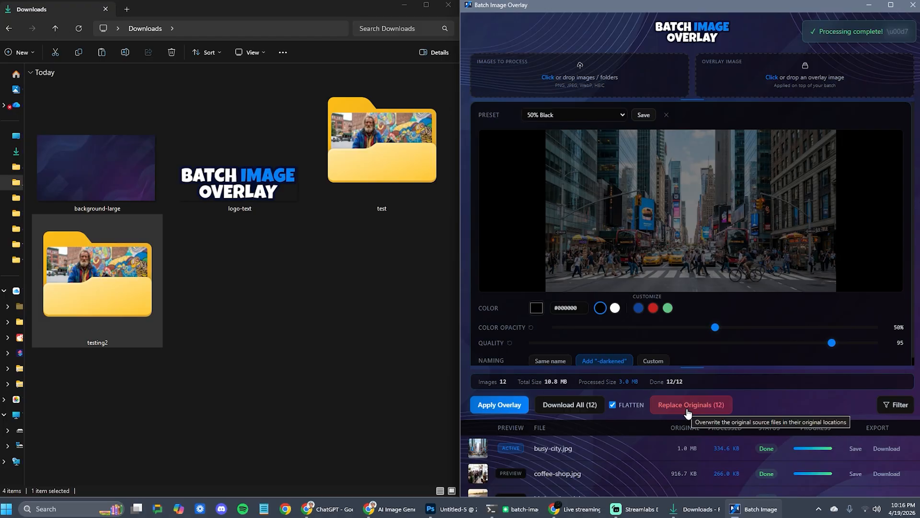
{"action": "left_click", "coordinate": [686, 408]}
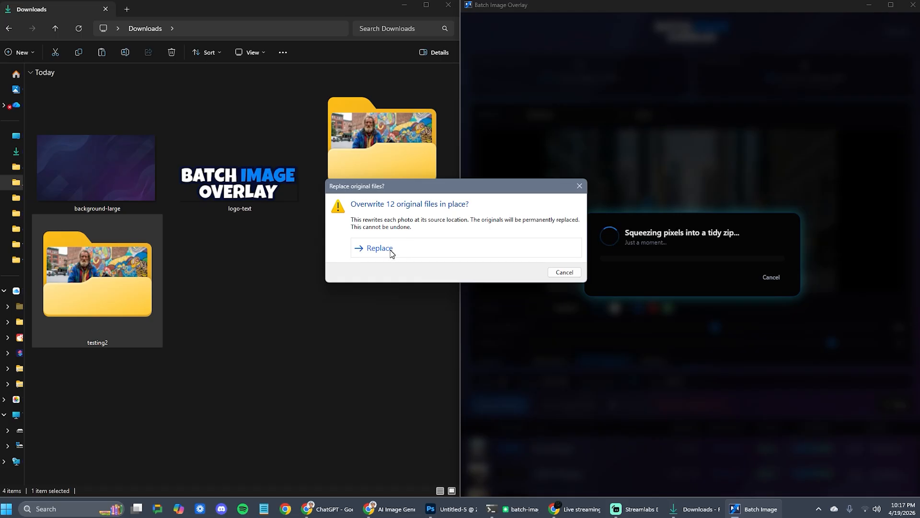
{"action": "left_click", "coordinate": [391, 253]}
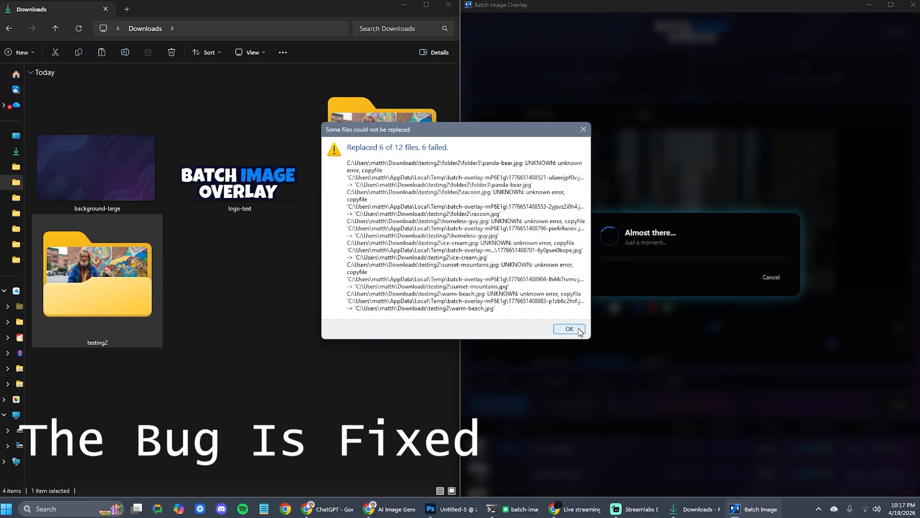
{"action": "left_click", "coordinate": [579, 330]}
Open the testing2 folder in Downloads and show its images as extra large icons to check the replacements.
{"action": "left_click", "coordinate": [289, 294]}
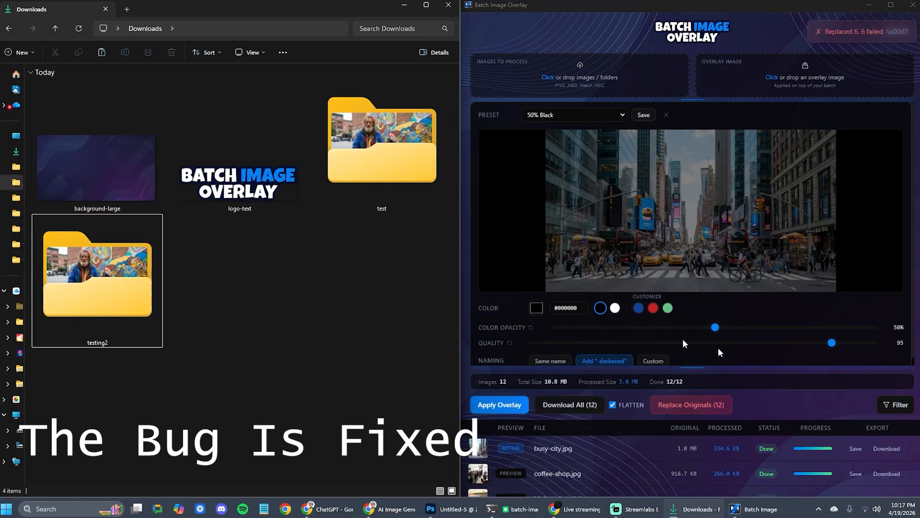
{"action": "left_click", "coordinate": [97, 277]}
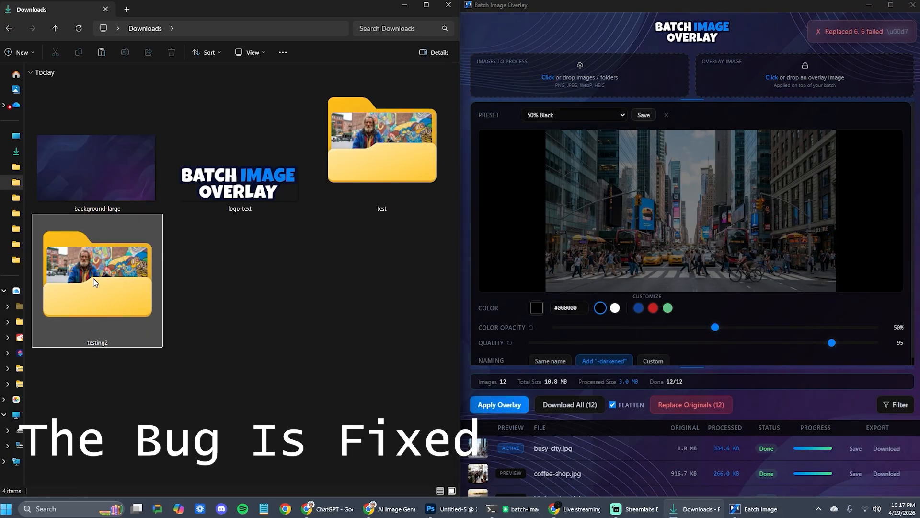
{"action": "double_click", "coordinate": [111, 276]}
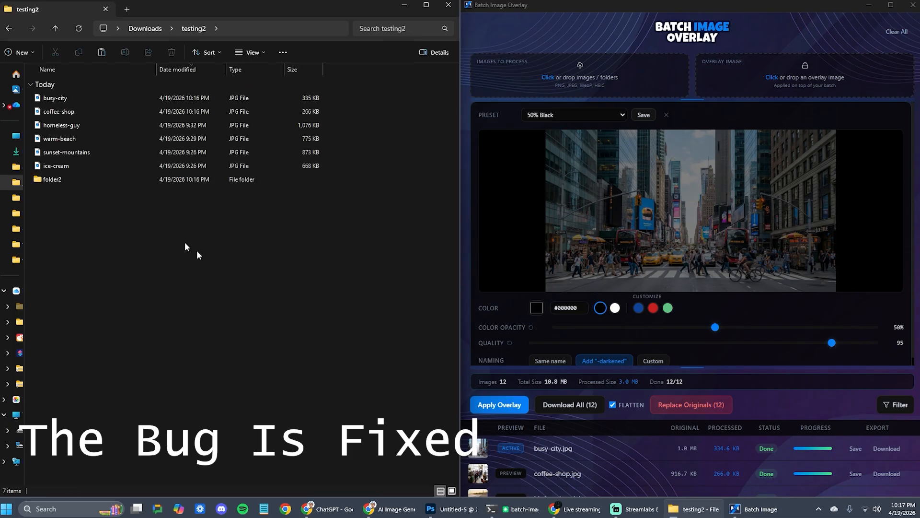
{"action": "left_click", "coordinate": [257, 52]}
{"action": "left_click", "coordinate": [261, 76]}
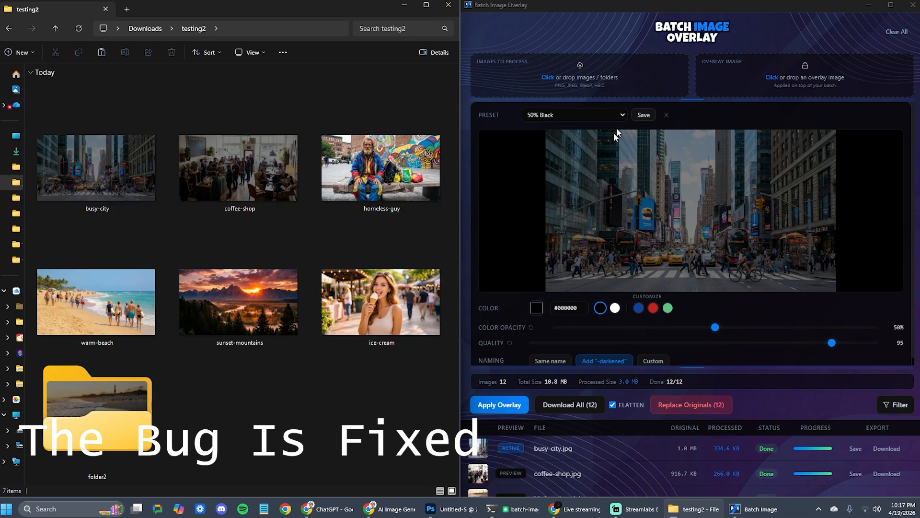
Clear all loaded images from the batch.
{"action": "left_click", "coordinate": [896, 32]}
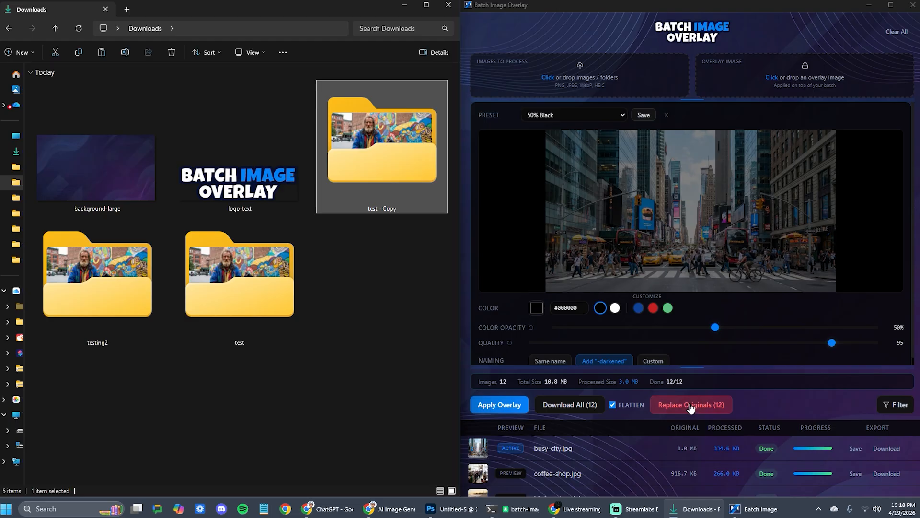
Open the image filter and enter "banner" as the filename keyword.
{"action": "left_click", "coordinate": [894, 408]}
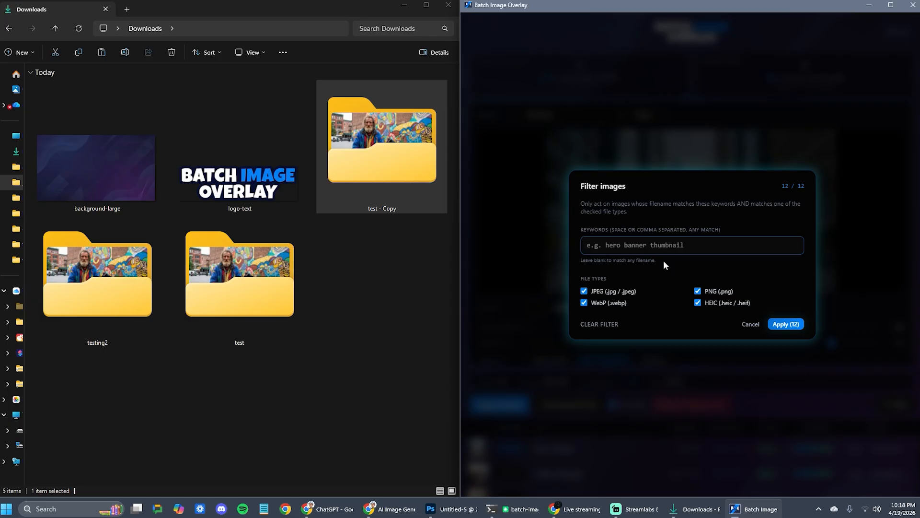
{"action": "type", "text": "baner"}
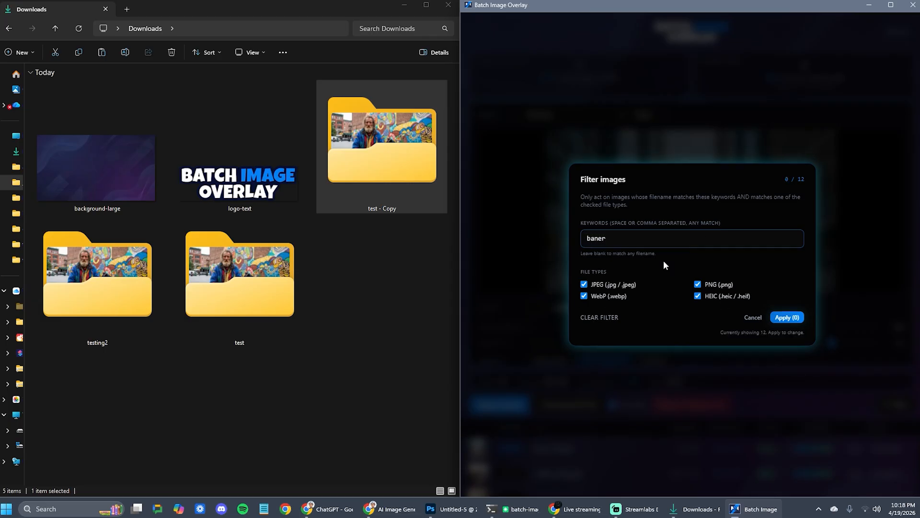
{"action": "key", "text": "Left"}
{"action": "key", "text": "Left"}
{"action": "type", "text": "n"}
Replace the filter's filename keyword with "ice", keep all file types included, and apply the filter.
{"action": "double_click", "coordinate": [608, 240]}
{"action": "type", "text": "ice"}
{"action": "left_click", "coordinate": [657, 274]}
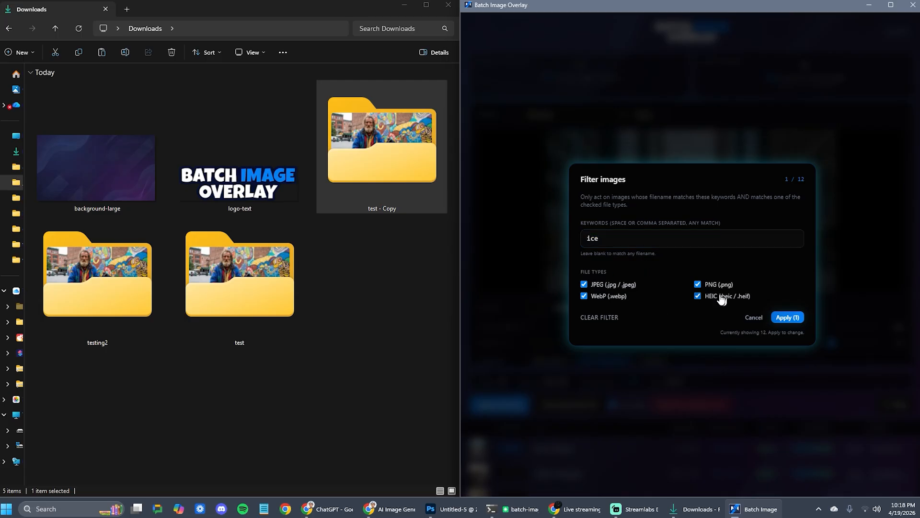
{"action": "left_click", "coordinate": [584, 285]}
{"action": "left_click", "coordinate": [584, 285]}
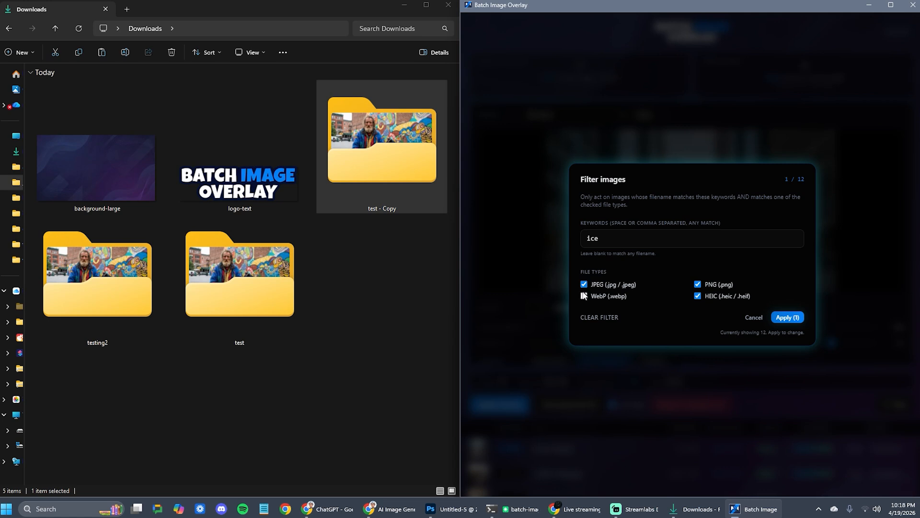
{"action": "left_click", "coordinate": [790, 320]}
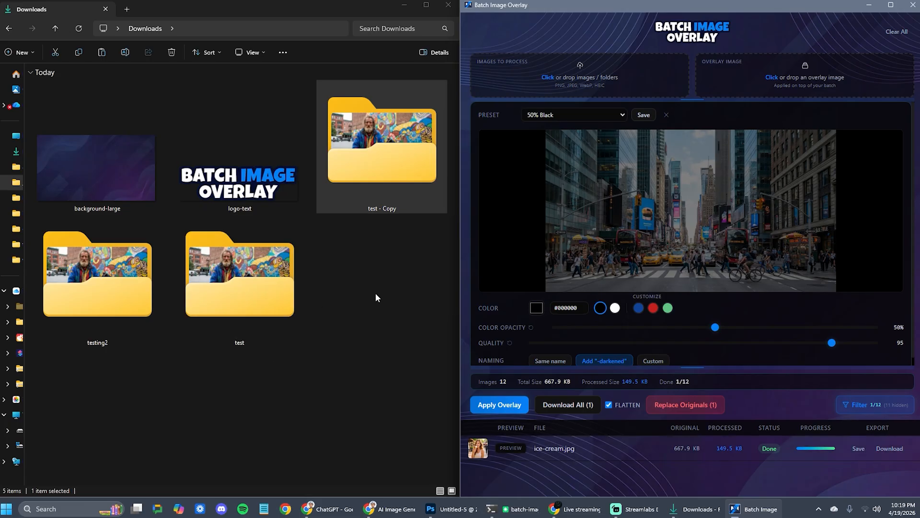
Add logo-text from Downloads as the overlay image, scaled to 226% and positioned at offset X 3% and offset Y -3%.
{"action": "left_click_drag", "start_coordinate": [235, 185], "coordinate": [802, 82]}
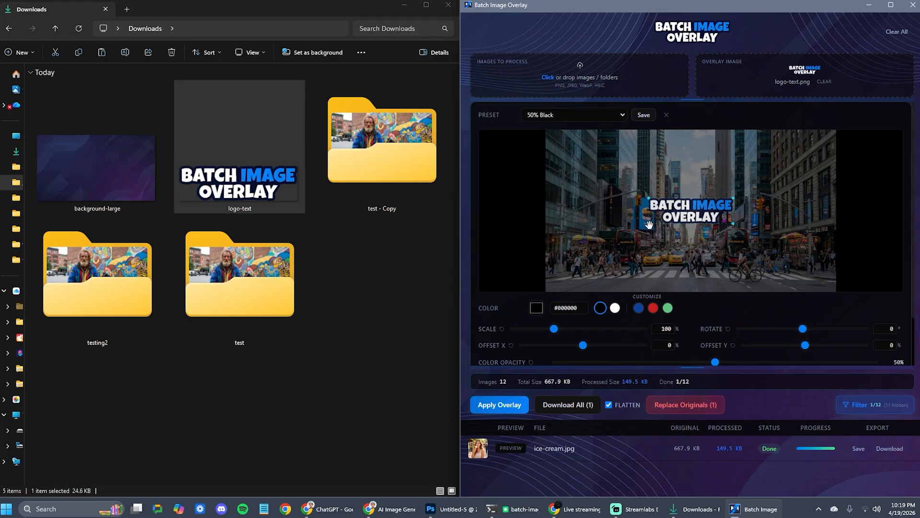
{"action": "left_click_drag", "start_coordinate": [650, 224], "coordinate": [718, 235]}
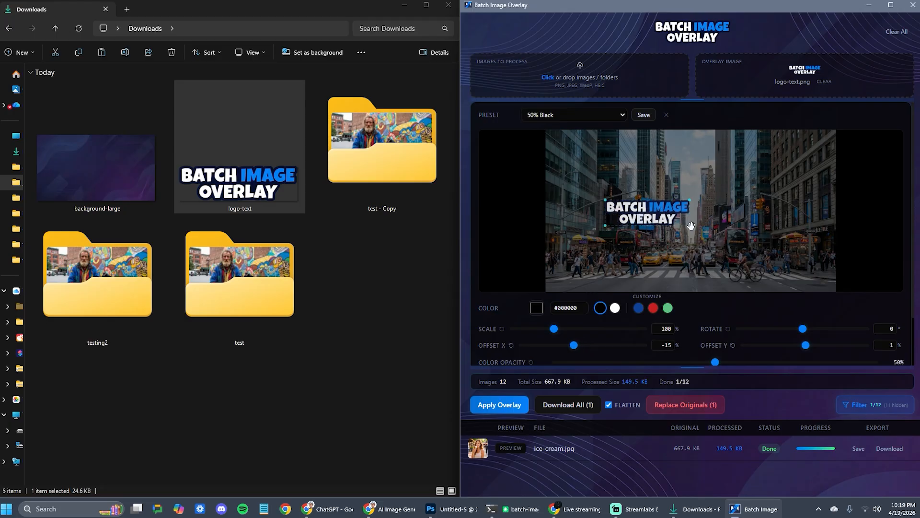
{"action": "left_click", "coordinate": [131, 174]}
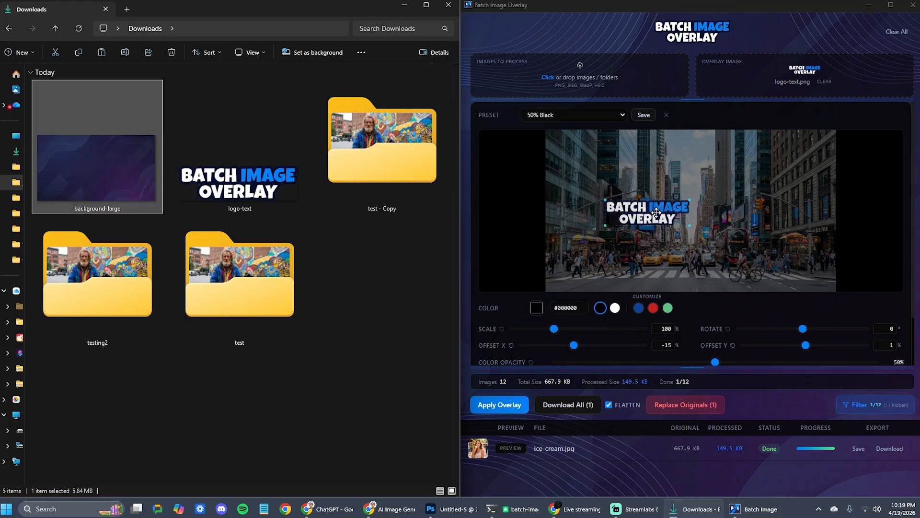
{"action": "left_click_drag", "start_coordinate": [554, 328], "coordinate": [610, 328]}
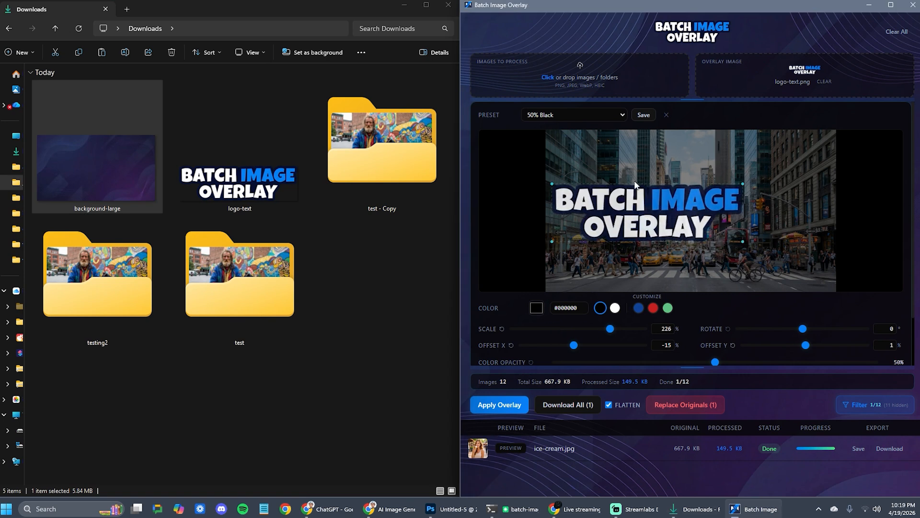
{"action": "left_click_drag", "start_coordinate": [634, 181], "coordinate": [688, 191]}
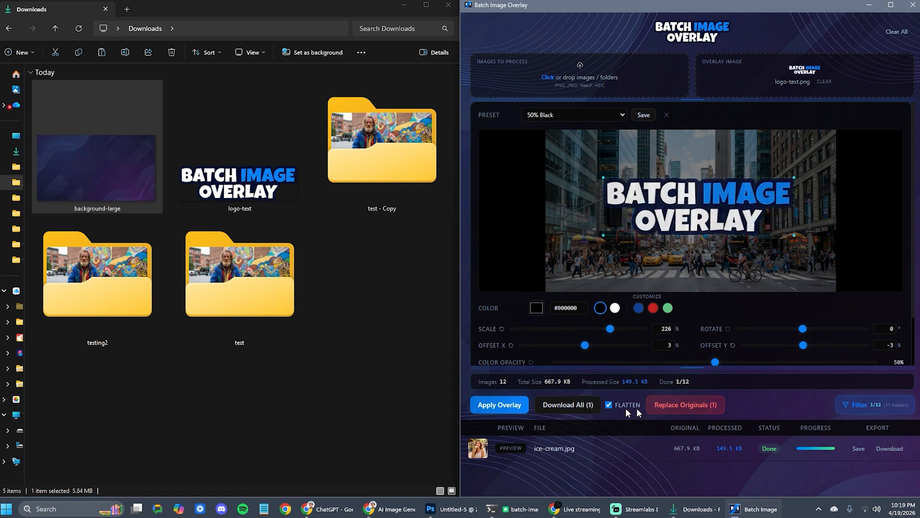
Lower the output quality to 60 and apply the overlay to the filtered image.
{"action": "scroll", "coordinate": [551, 337], "scroll_direction": "down", "scroll_amount": 1}
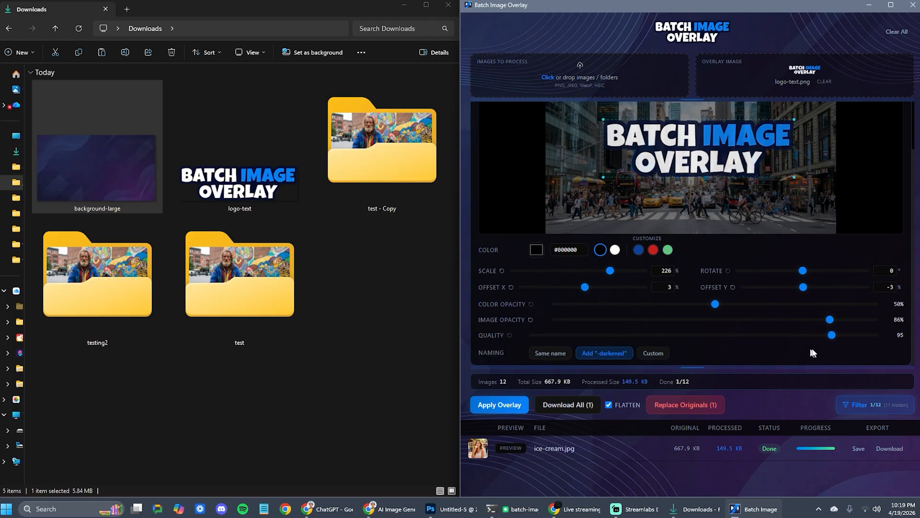
{"action": "left_click_drag", "start_coordinate": [836, 339], "coordinate": [518, 342]}
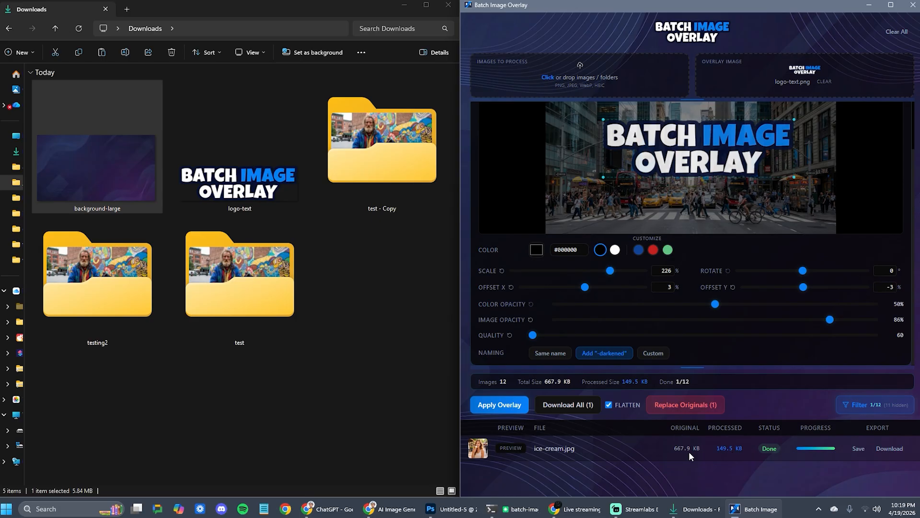
{"action": "left_click", "coordinate": [494, 412]}
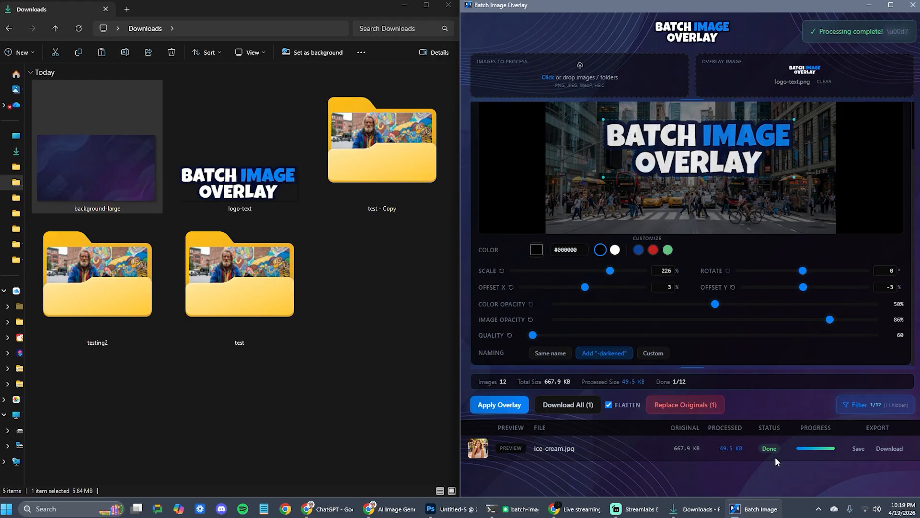
Download the processed ice-cream.jpg and open the exported file from Downloads to check it, then close the viewer.
{"action": "left_click", "coordinate": [894, 449]}
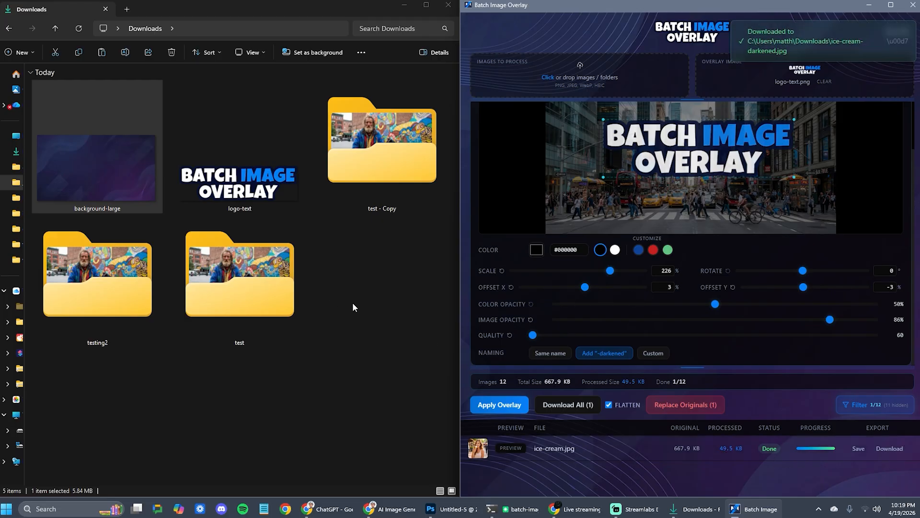
{"action": "left_click", "coordinate": [382, 309]}
{"action": "double_click", "coordinate": [400, 312]}
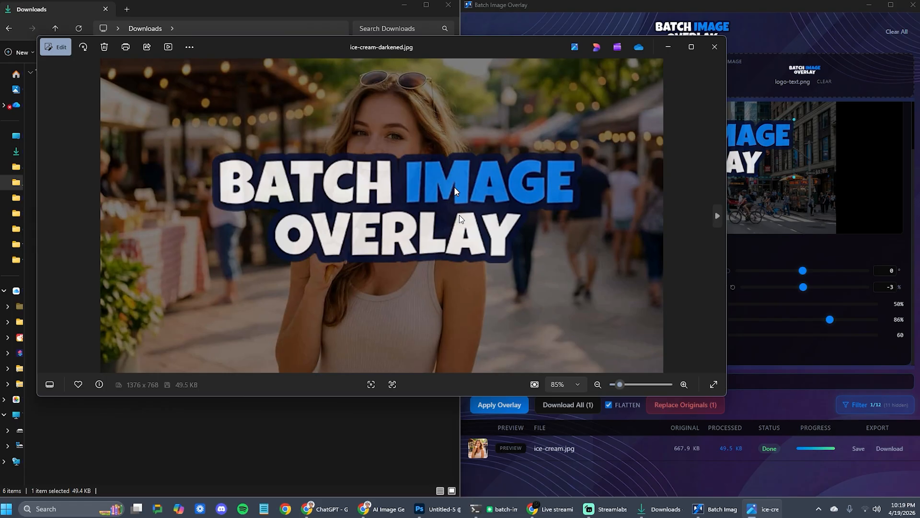
{"action": "left_click", "coordinate": [714, 47]}
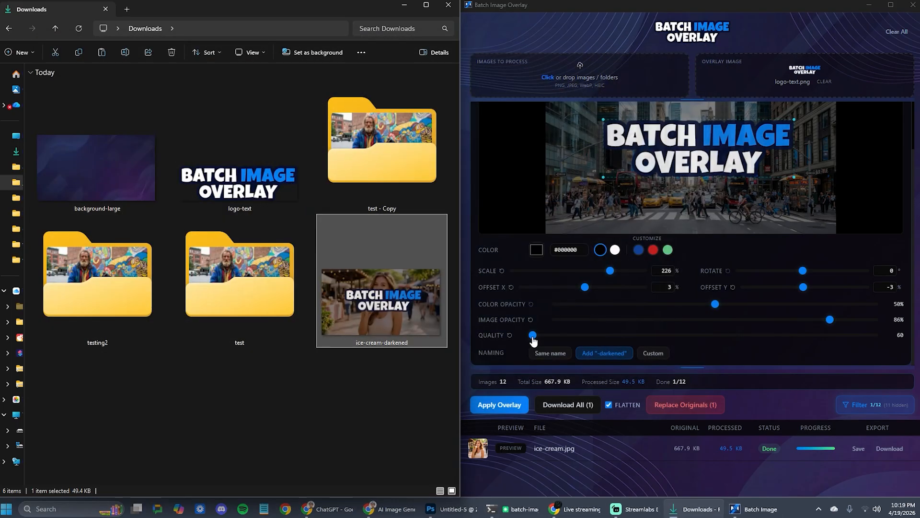
Raise the output quality to 100 and apply the overlay to the filtered image again.
{"action": "left_click_drag", "start_coordinate": [533, 335], "coordinate": [703, 335]}
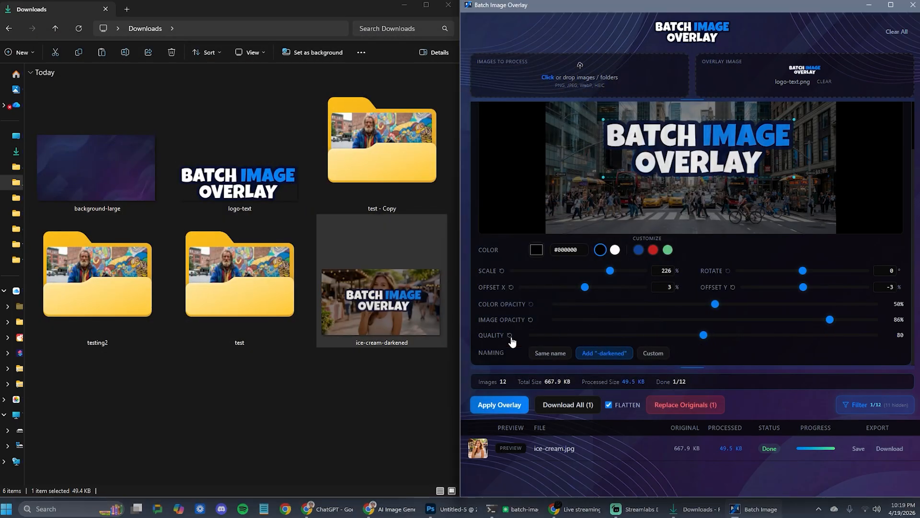
{"action": "left_click", "coordinate": [831, 335]}
{"action": "left_click_drag", "start_coordinate": [831, 337], "coordinate": [832, 369]}
{"action": "left_click_drag", "start_coordinate": [837, 338], "coordinate": [875, 340]}
{"action": "left_click", "coordinate": [501, 406]}
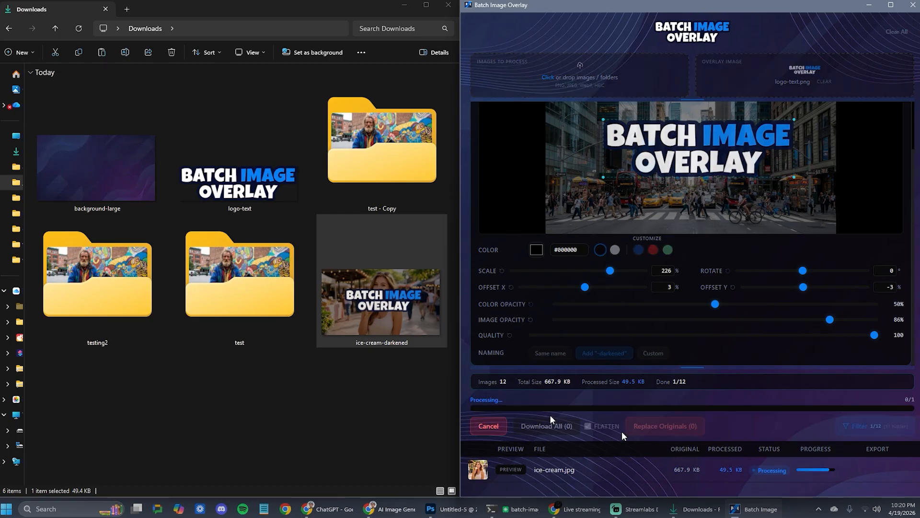